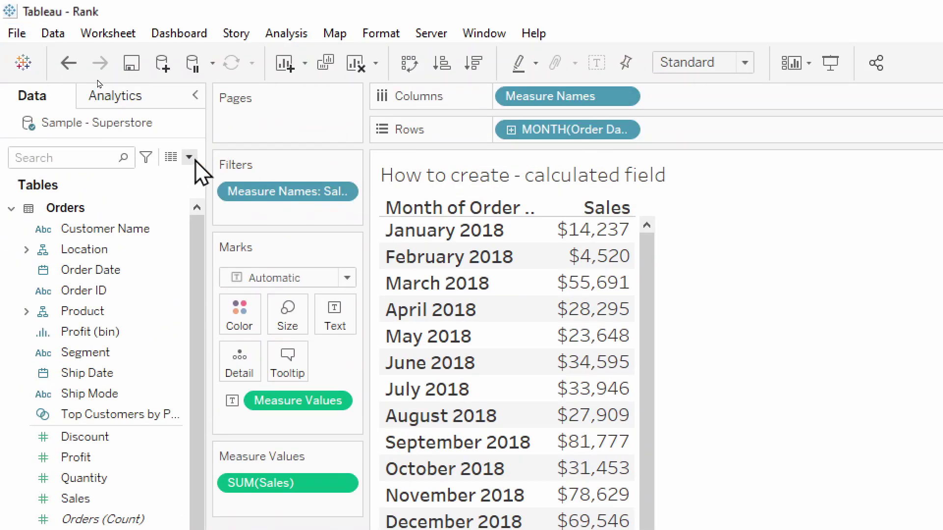
Create a new calculated field, Calculation1, from the Data pane menu and focus the function search
left_click(193, 158)
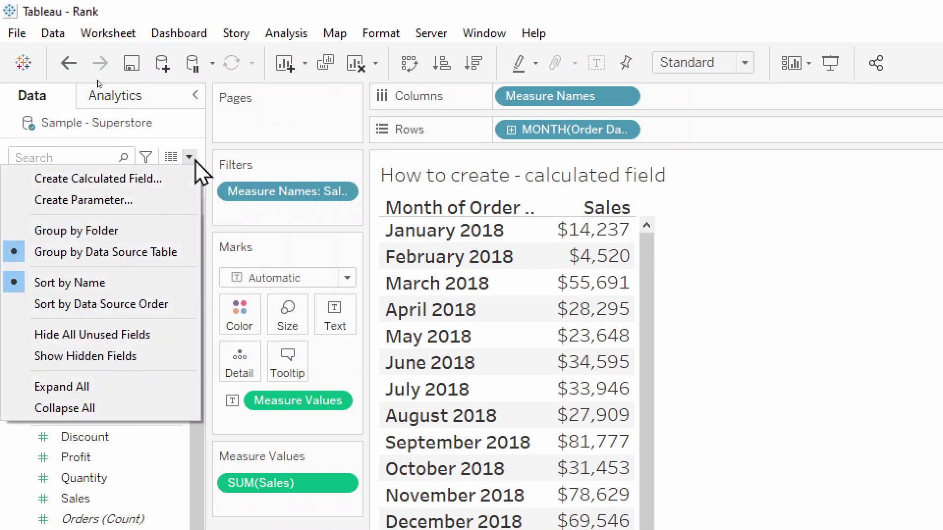
left_click(173, 181)
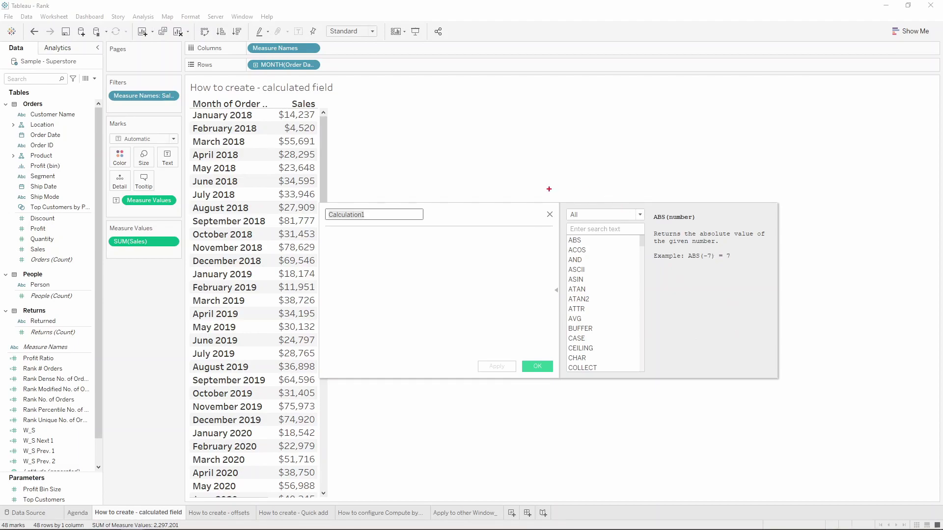
left_click_drag(549, 189, 789, 404)
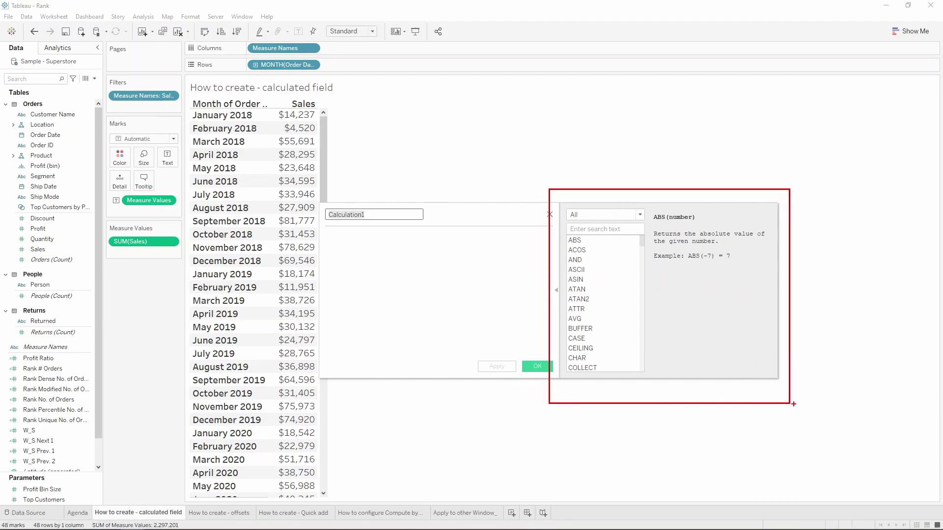
key("Escape")
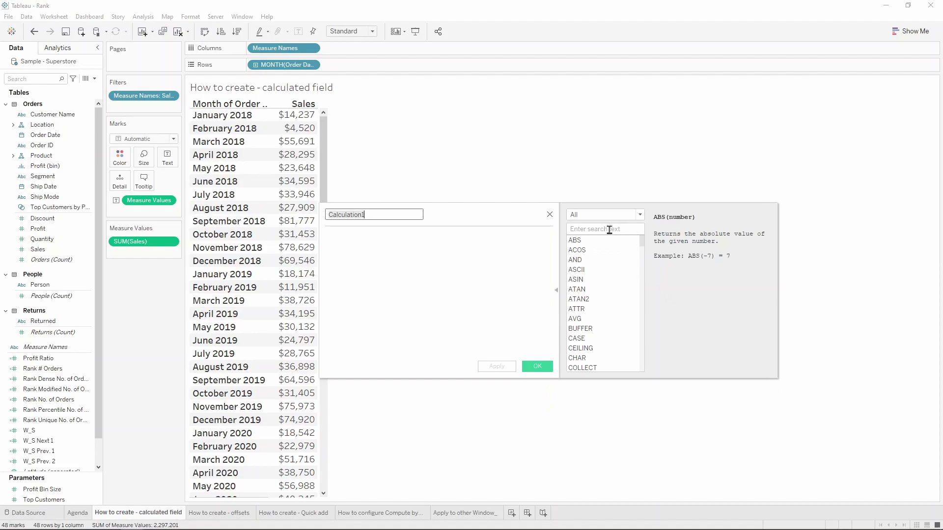
left_click(609, 230)
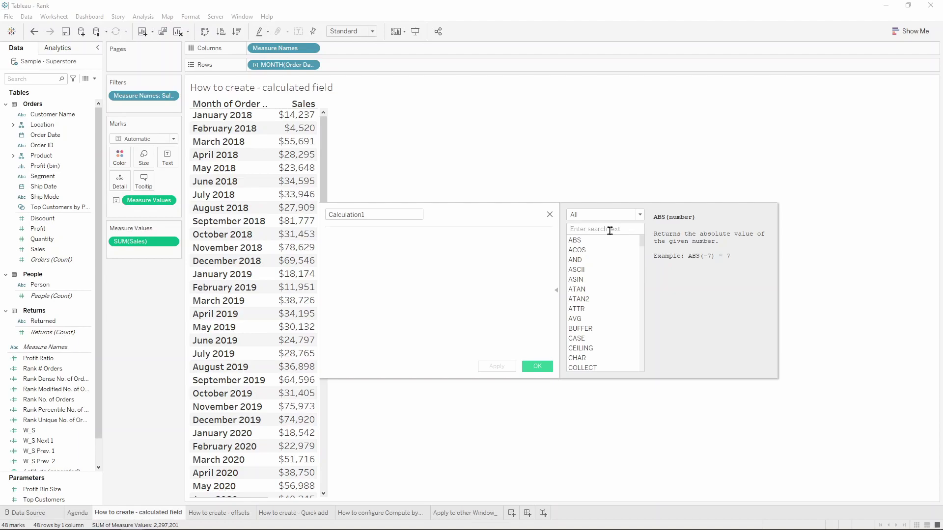
Filter the function reference by 'window_sum' to find WINDOW_SUM
type("wi")
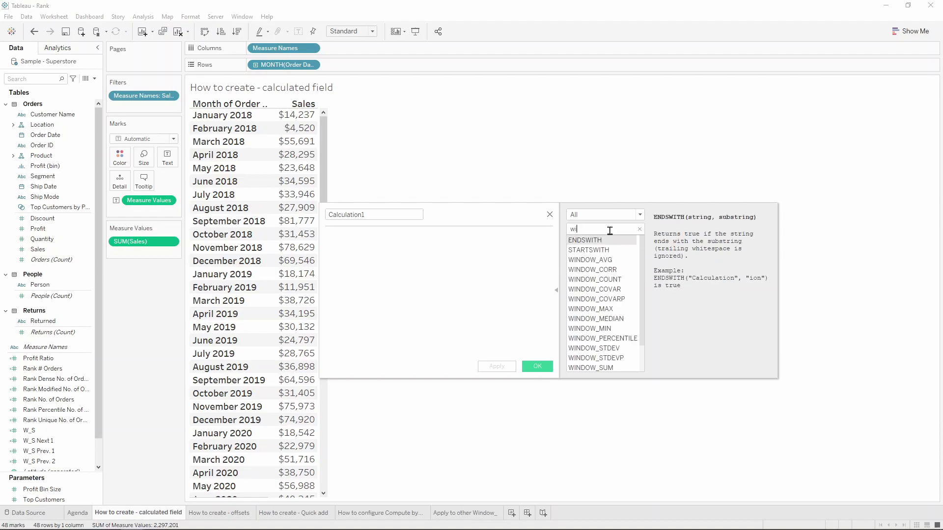
type("ndow_sum")
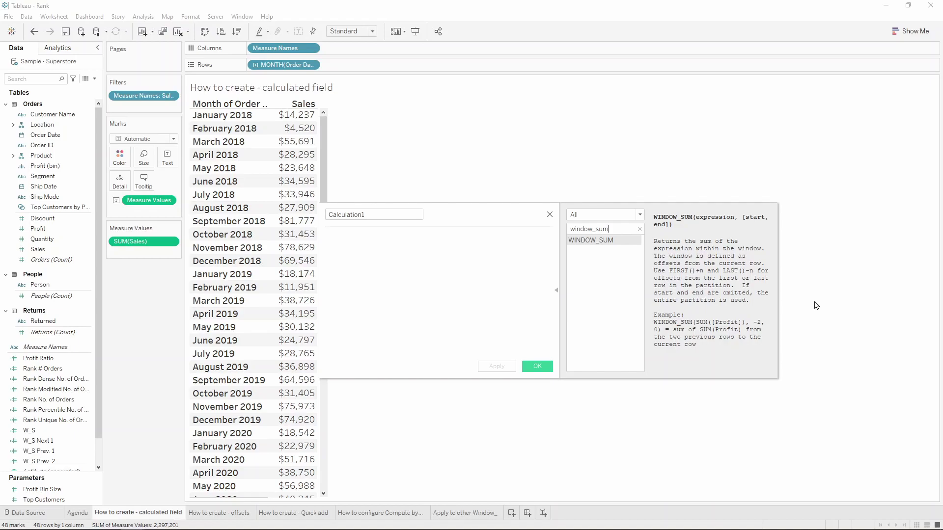
Insert WINDOW_SUM and drop SUM(Sales) inside it, forming WINDOW_SUM(SUM([Sales]))
double_click(605, 240)
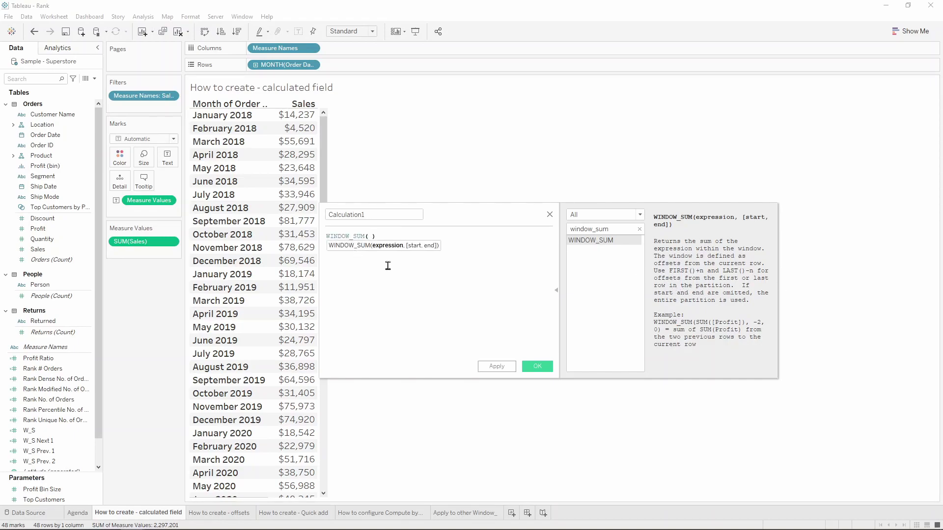
scroll(442, 295, "up", 3)
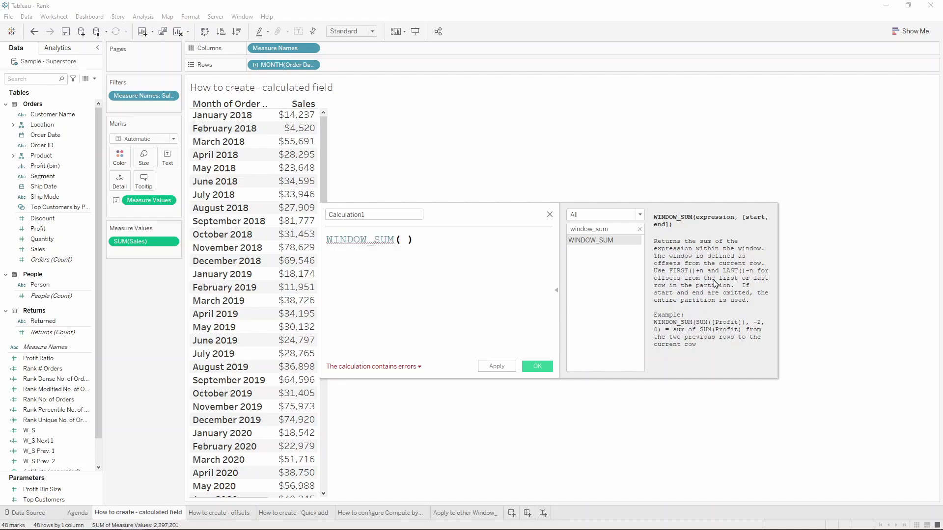
left_click(400, 241)
left_click(400, 240)
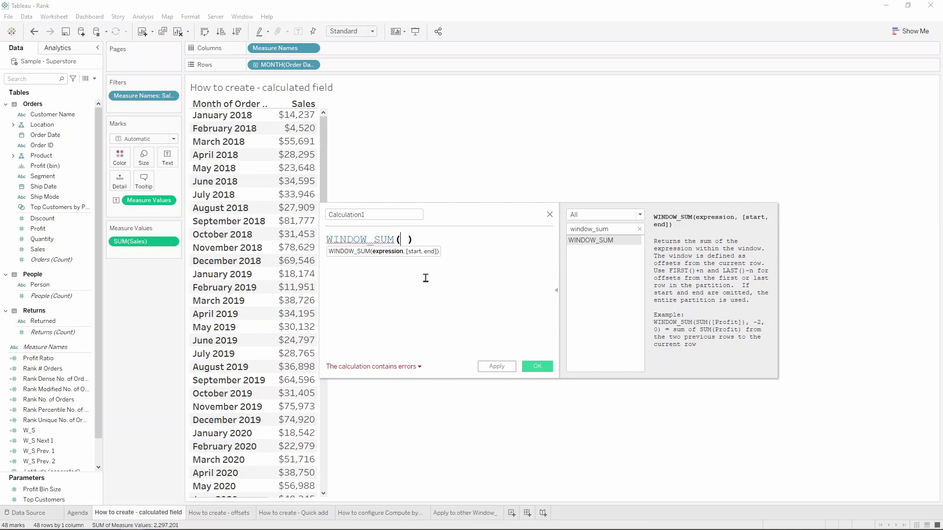
key("Caps_Lock")
type("SUM")
key("BackSpace")
key("BackSpace")
key("BackSpace")
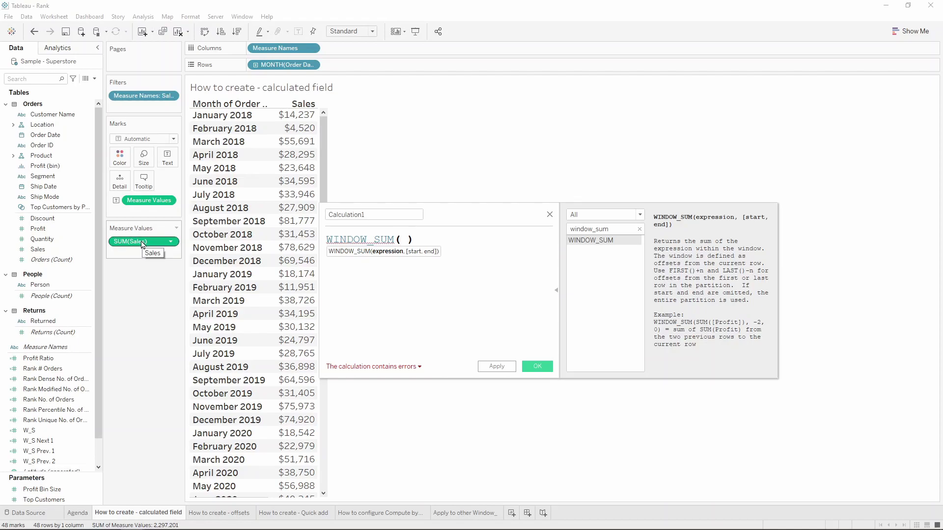
left_click_drag(142, 245, 403, 256)
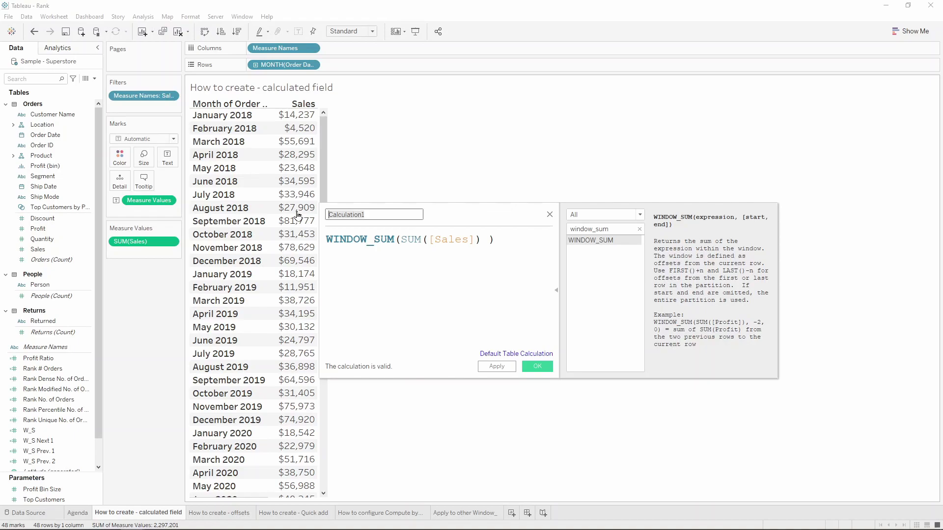
Rename the calculation to 'Window Sum of Sum of Sales' and save it
key("ctrl+a")
key("BackSpace")
type("Window Sum of Sum of Sales")
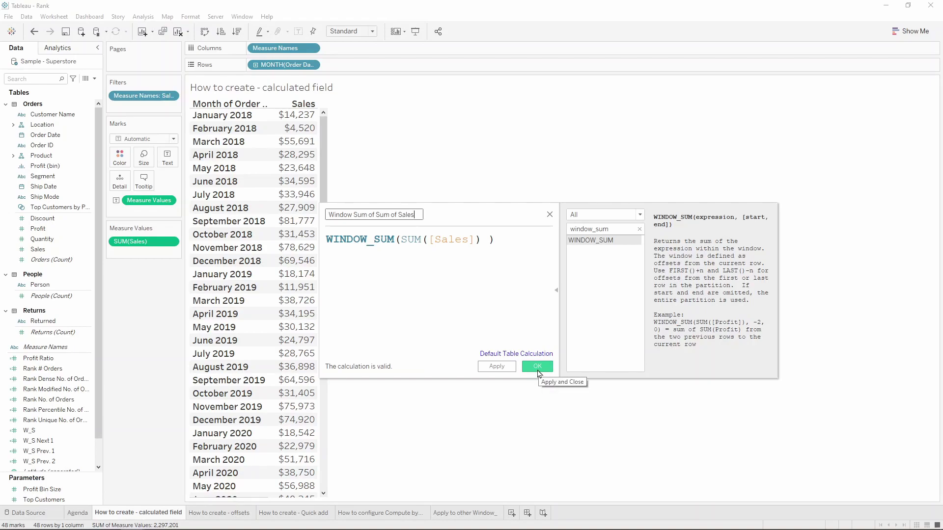
left_click(539, 373)
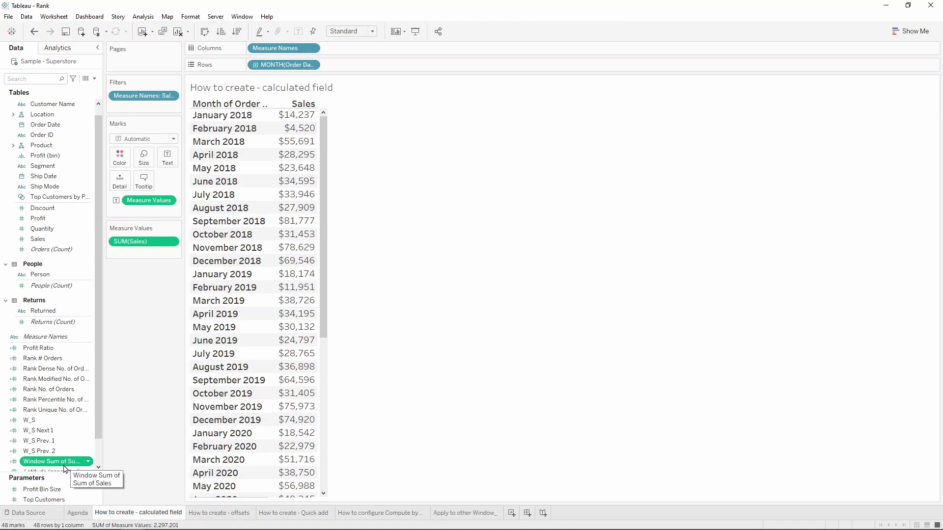
Drop Window Sum of Sum of Sales onto Measure Values, showing 2,297,201 beside each month's Sales
left_click_drag(59, 465, 33, 466)
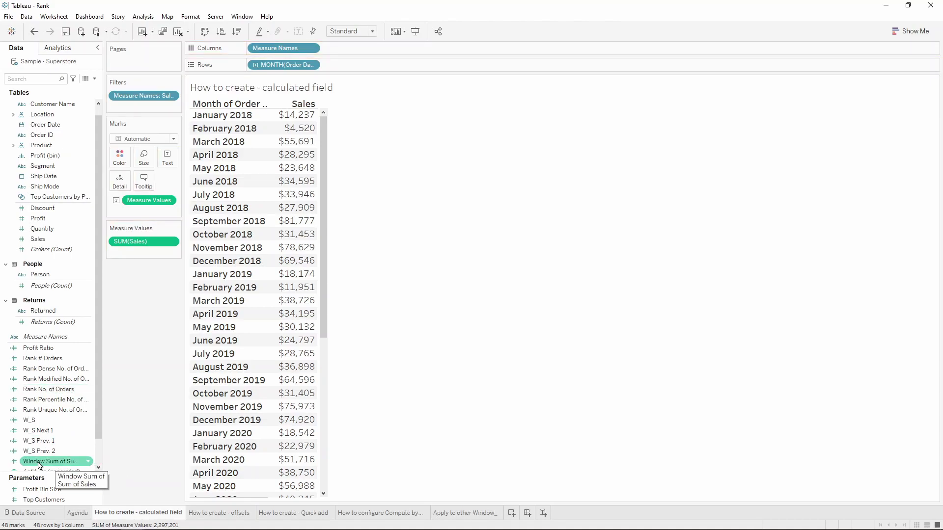
left_click_drag(40, 464, 126, 255)
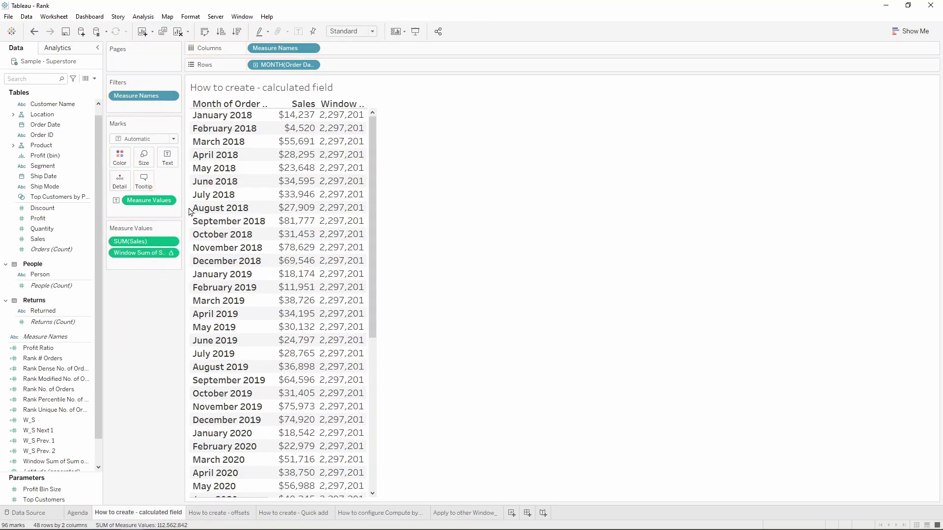
mouse_move(331, 161)
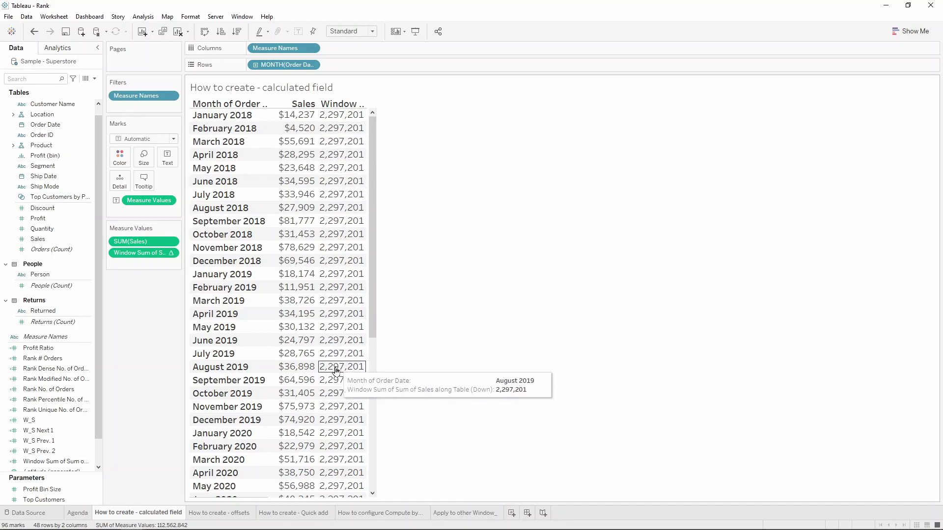
left_click_drag(373, 165, 384, 331)
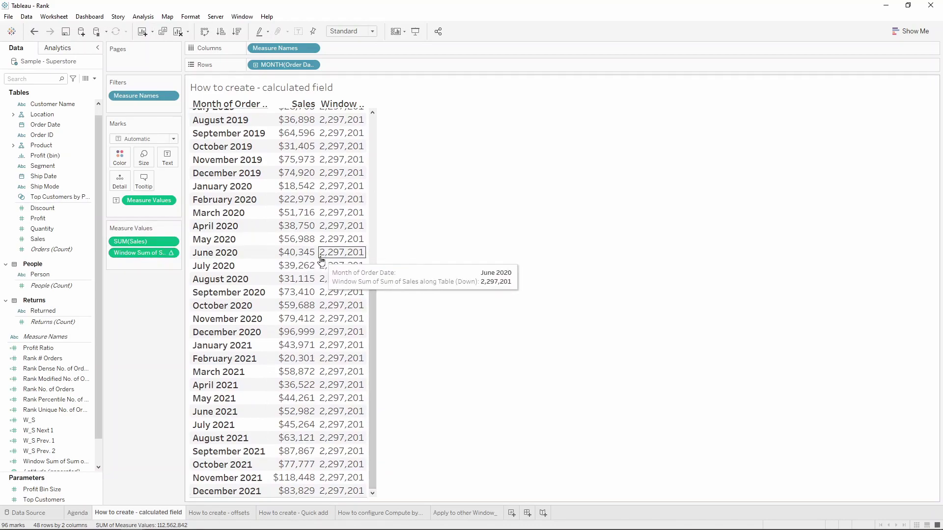
Format Window Sum as custom currency: zero decimals, thousands units, $ prefix ($2,297K)
right_click(131, 252)
left_click(179, 294)
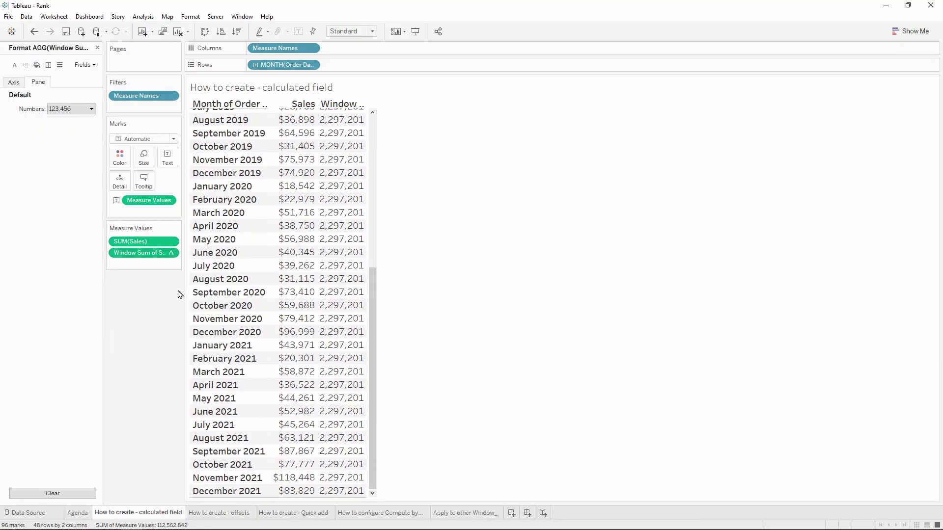
left_click(92, 109)
left_click(87, 139)
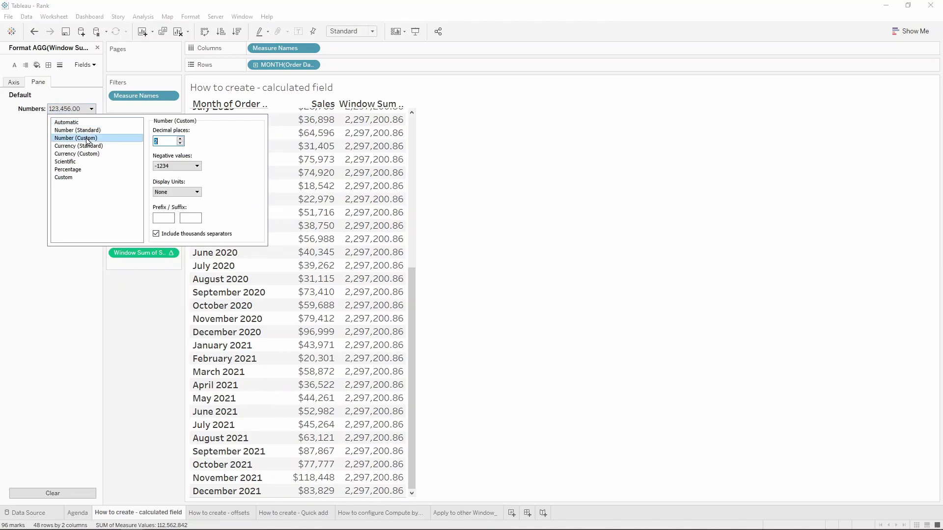
left_click(180, 144)
left_click(180, 144)
left_click(170, 192)
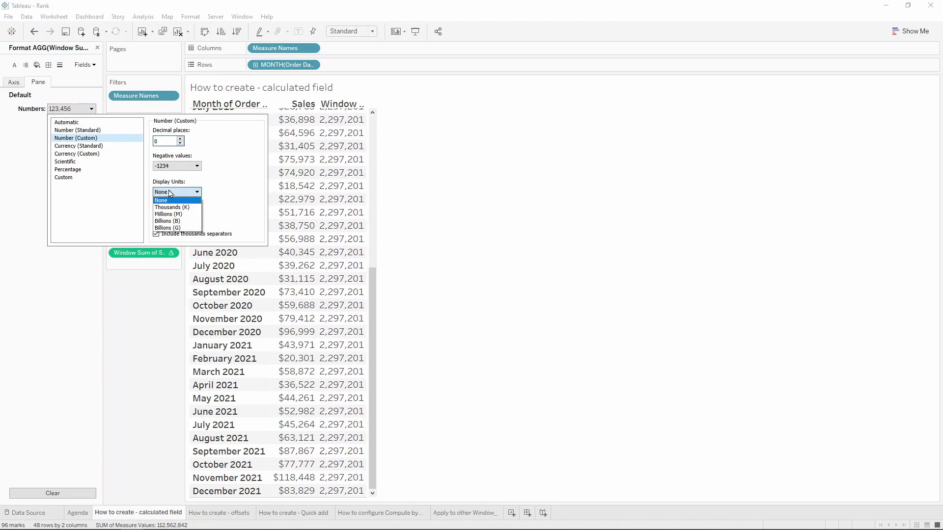
left_click(175, 208)
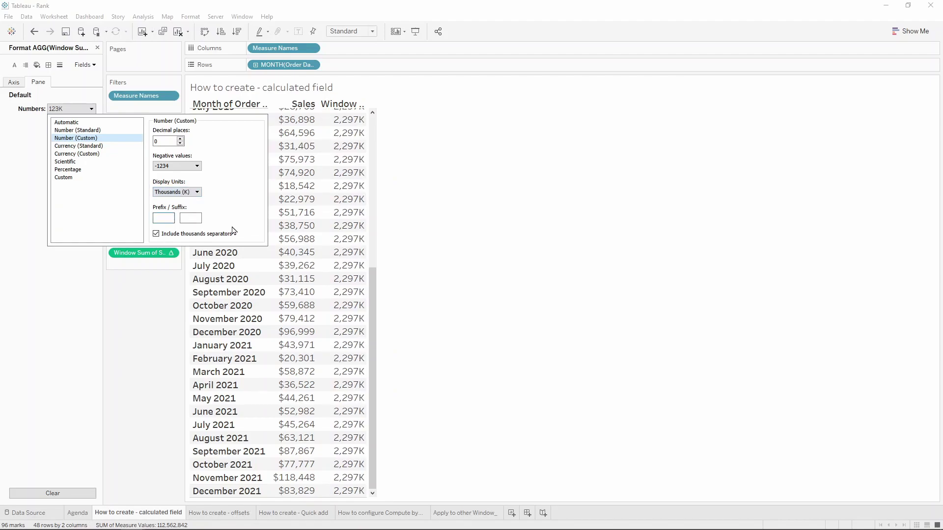
type("$")
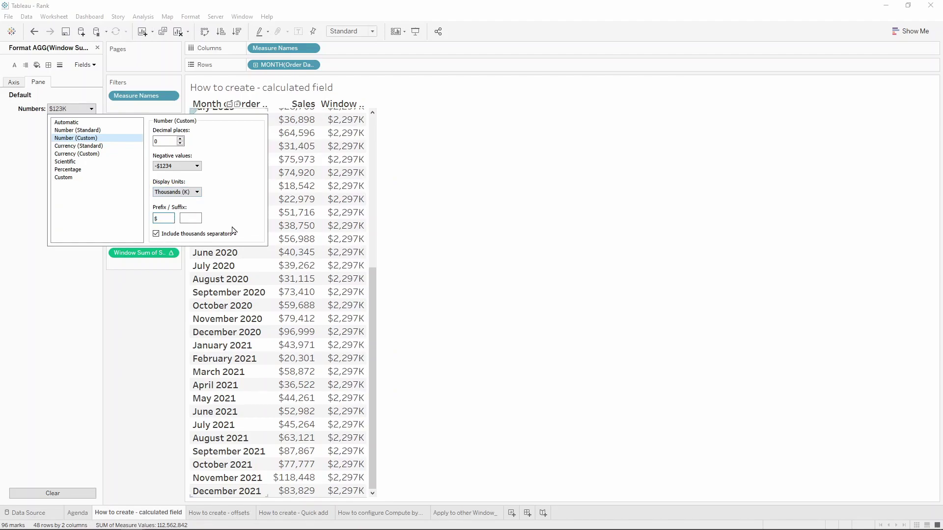
left_click(131, 338)
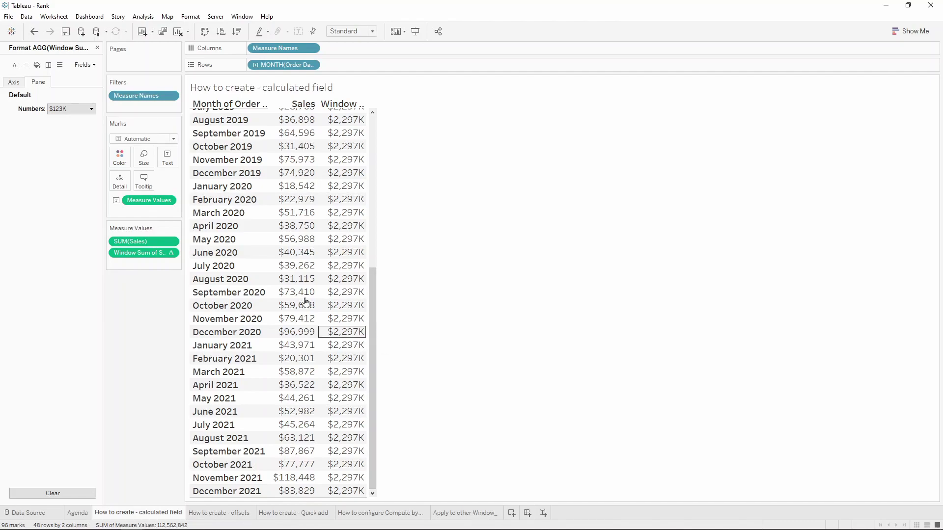
left_click(97, 48)
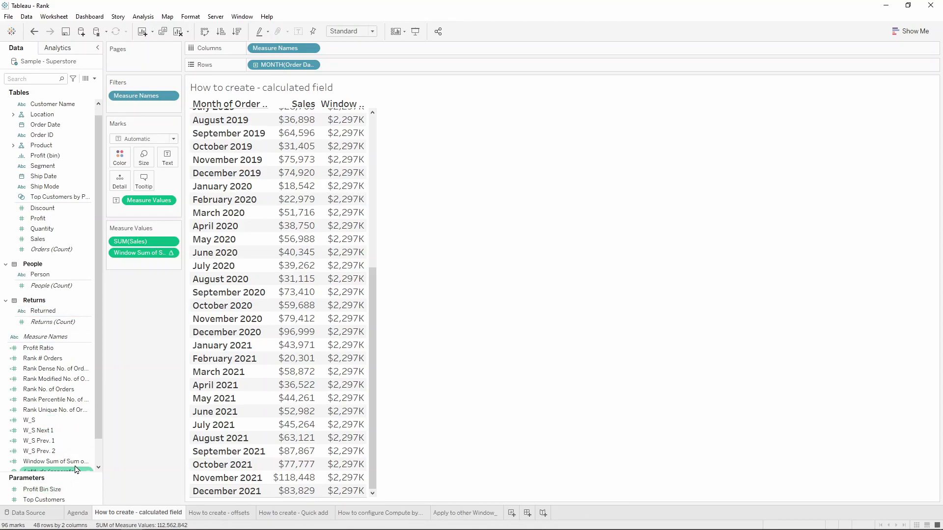
right_click(75, 462)
left_click(115, 299)
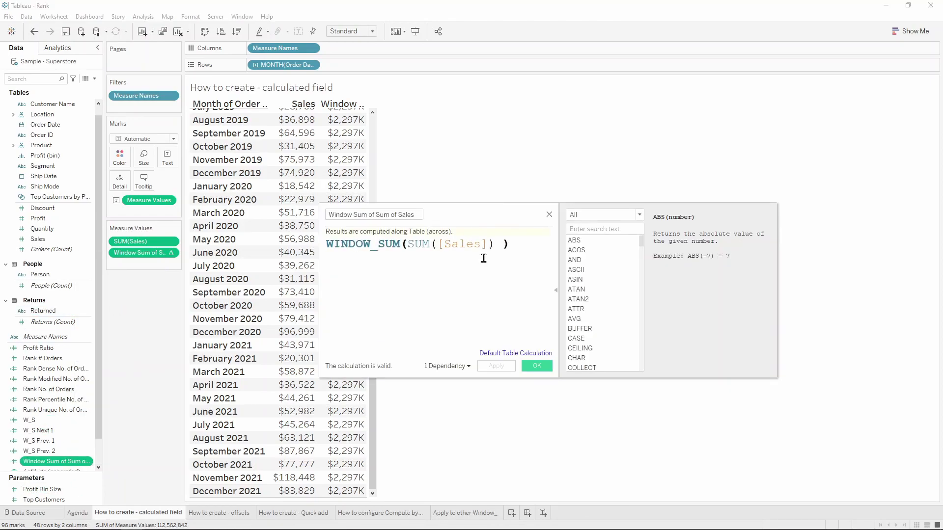
left_click(363, 244)
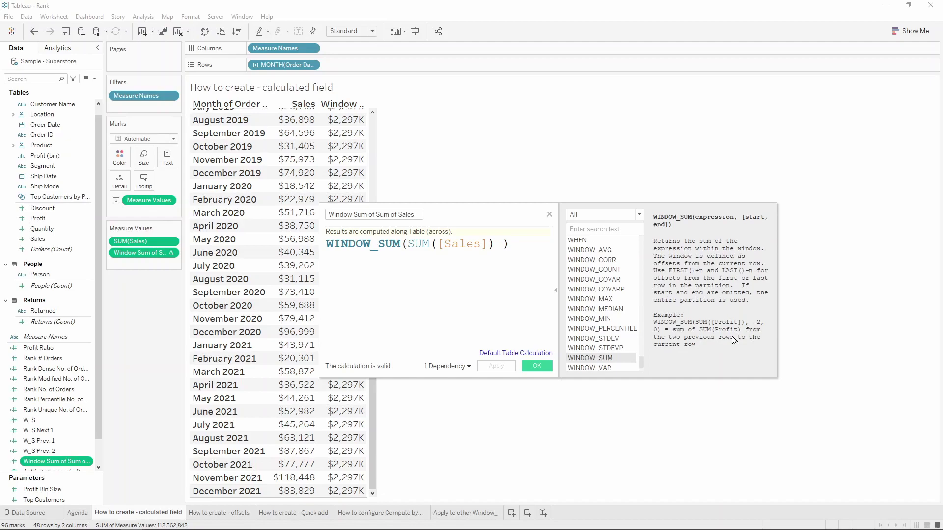
left_click_drag(489, 205, 571, 160)
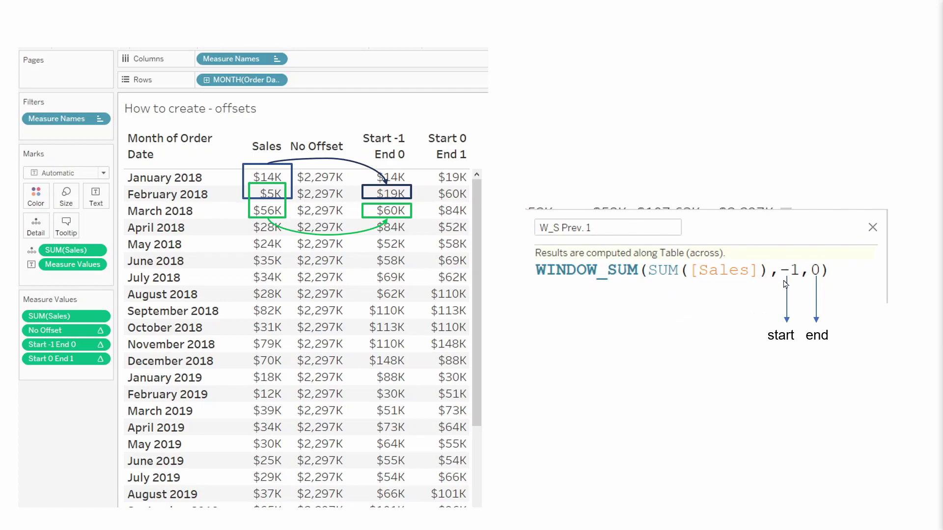
Mark the -1,0 start and end offsets in WINDOW_SUM(SUM([Sales]),-1,0) for W_S Prev. 1
left_click_drag(774, 253, 832, 290)
Advance the slides to the next-row W_S Next 1 offset example
key("Right")
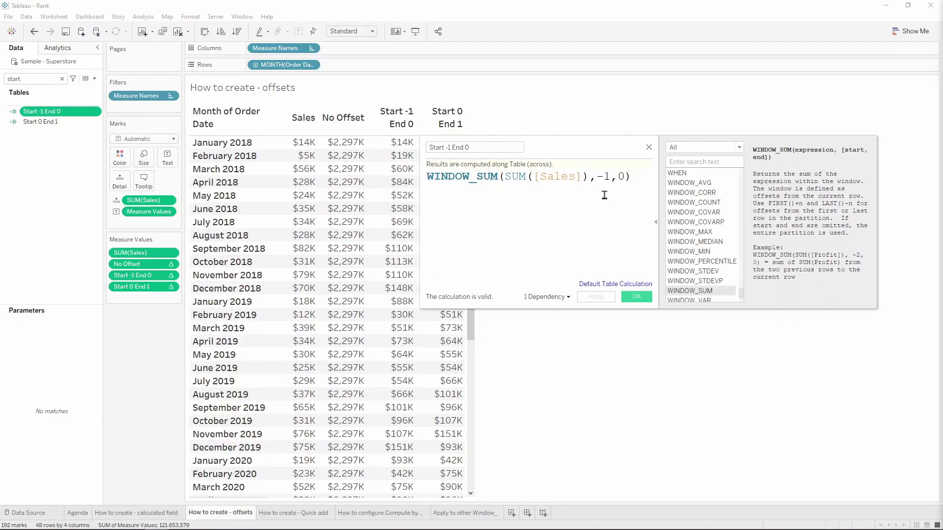
Try start offsets 2, -1, -2 and 1 in the formula, then begin editing the end offset
left_click(606, 175)
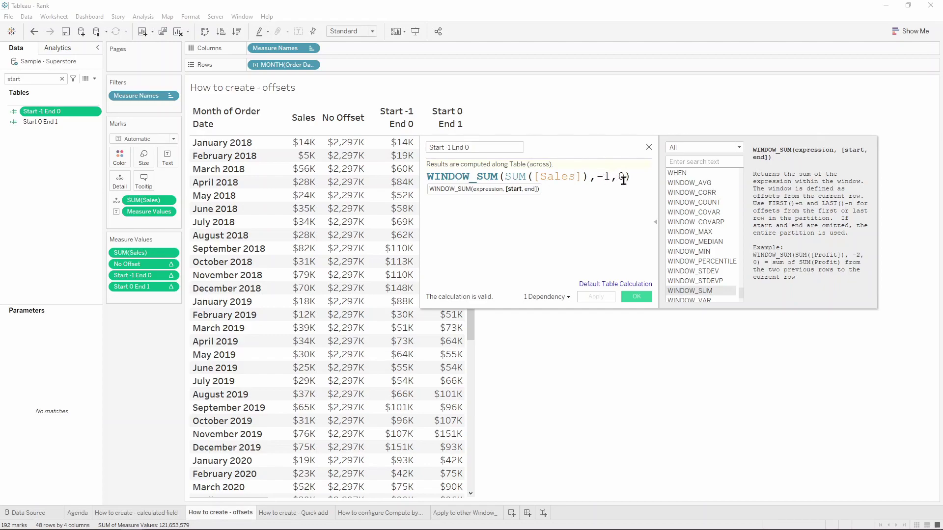
double_click(622, 176)
left_click(606, 177)
key("BackSpace")
key("BackSpace")
type("2")
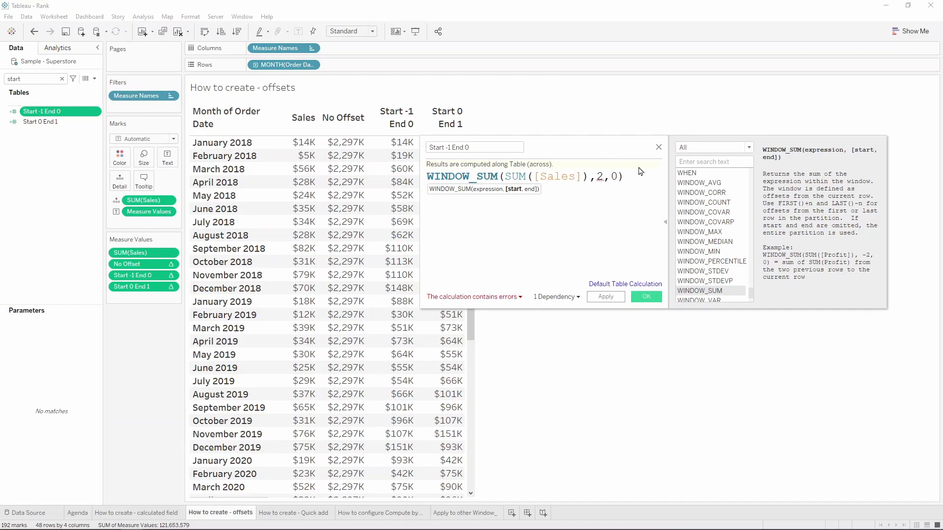
key("BackSpace")
type("-1")
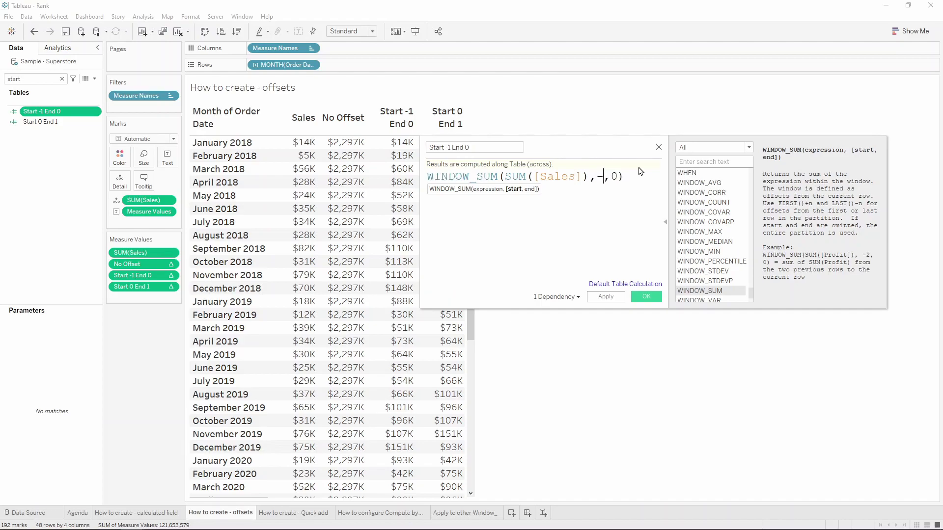
key("BackSpace")
type("2")
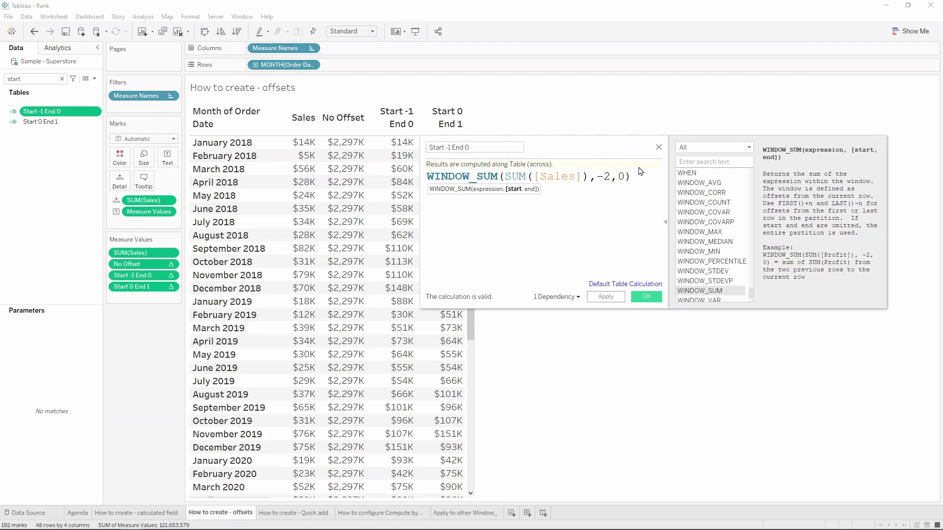
key("BackSpace")
key("BackSpace")
type("1")
key("Right")
key("Right")
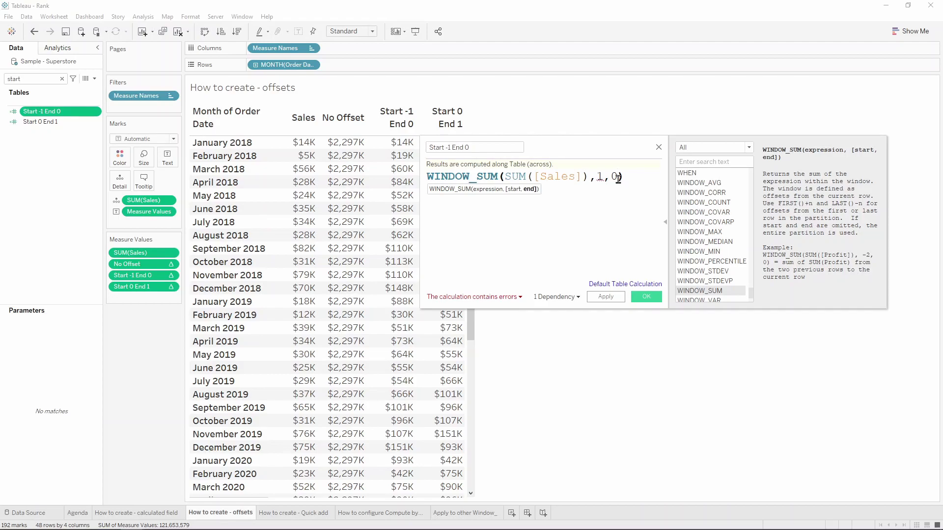
type("-")
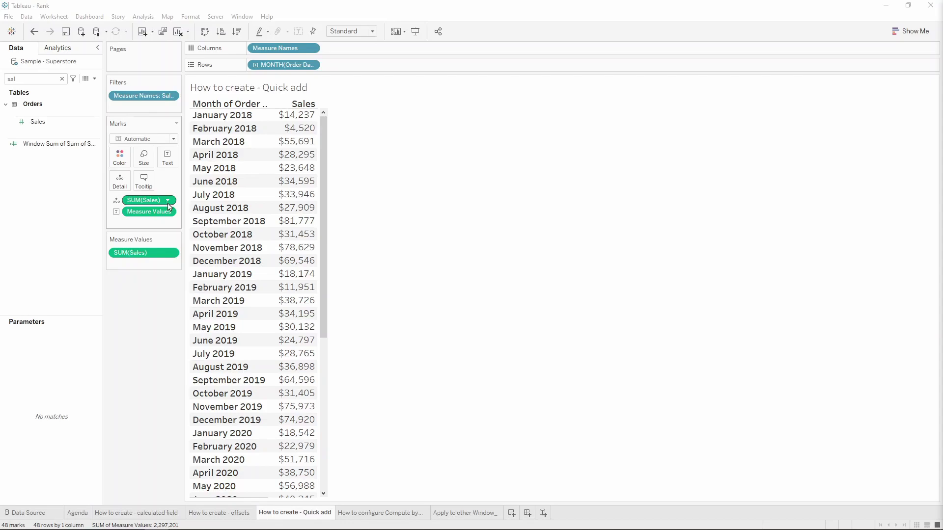
Go to the Quick add sheet and open the SUM(Sales) measure's dropdown menu
left_click(25, 77)
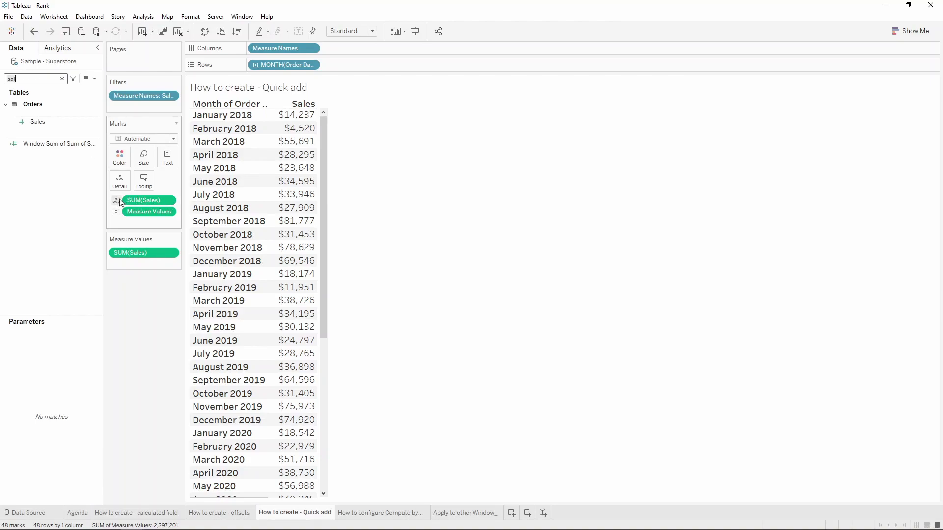
left_click(168, 201)
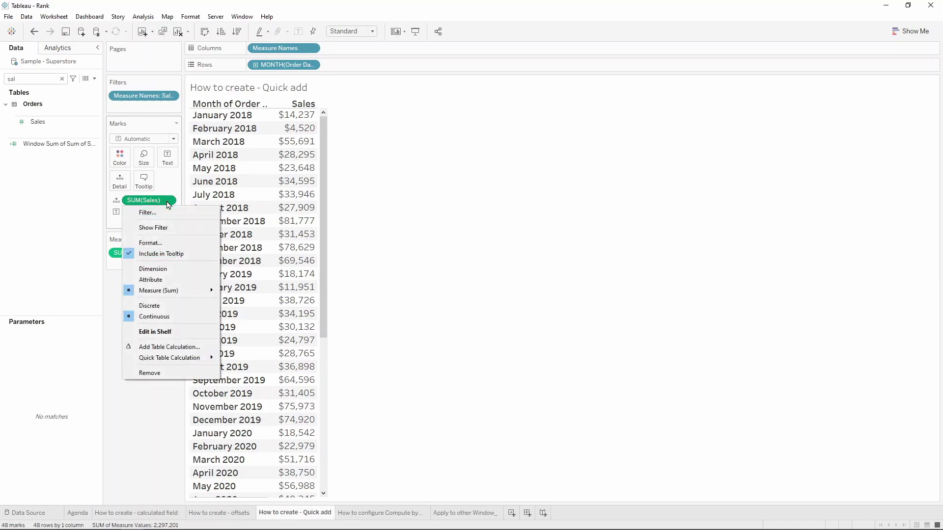
Add a Difference From table calculation to SUM(Sales) and expand the Calculation Type list
left_click(176, 350)
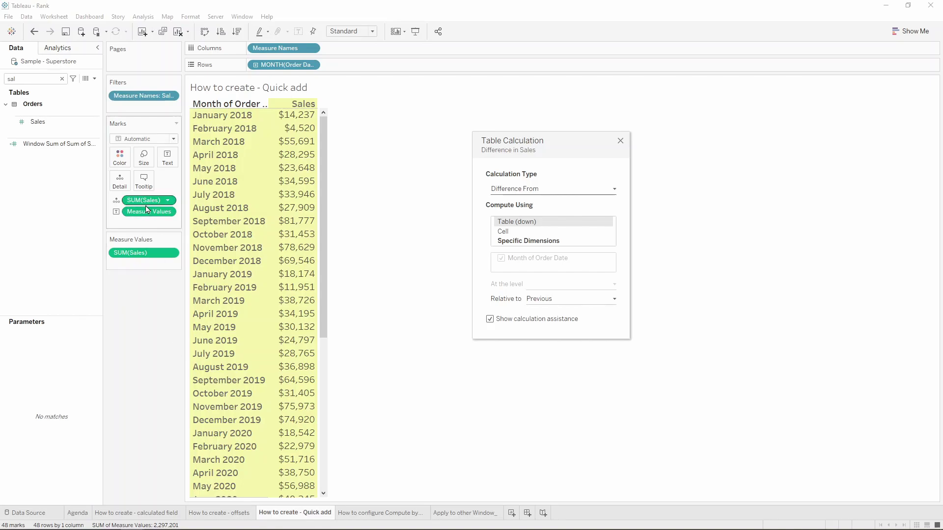
mouse_move(148, 210)
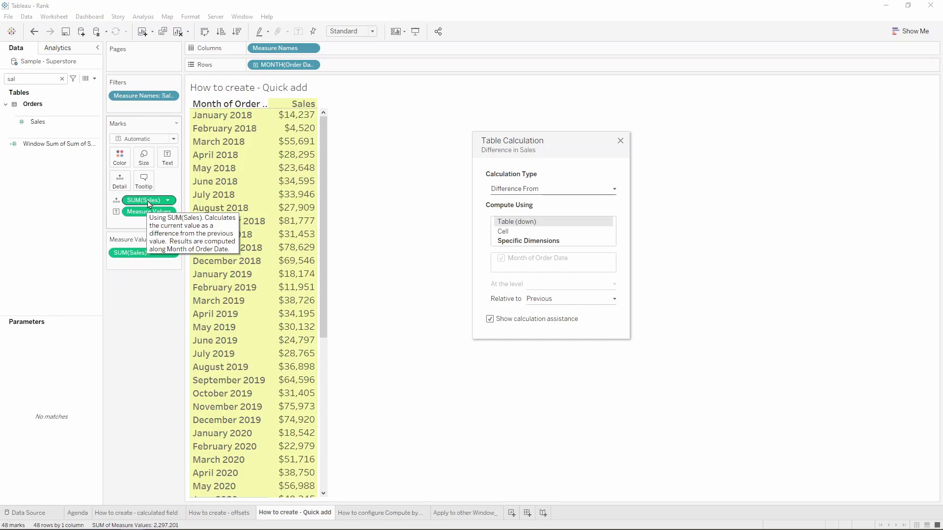
right_click(158, 200)
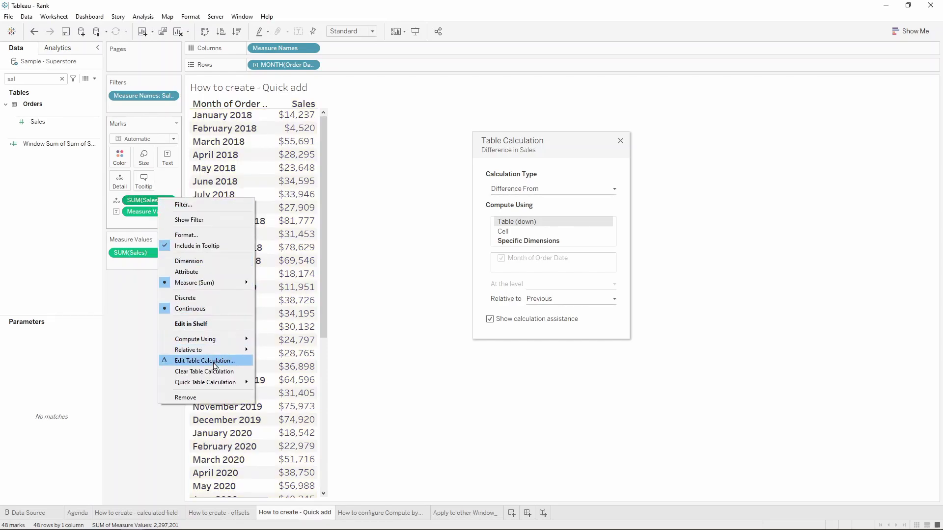
left_click(602, 159)
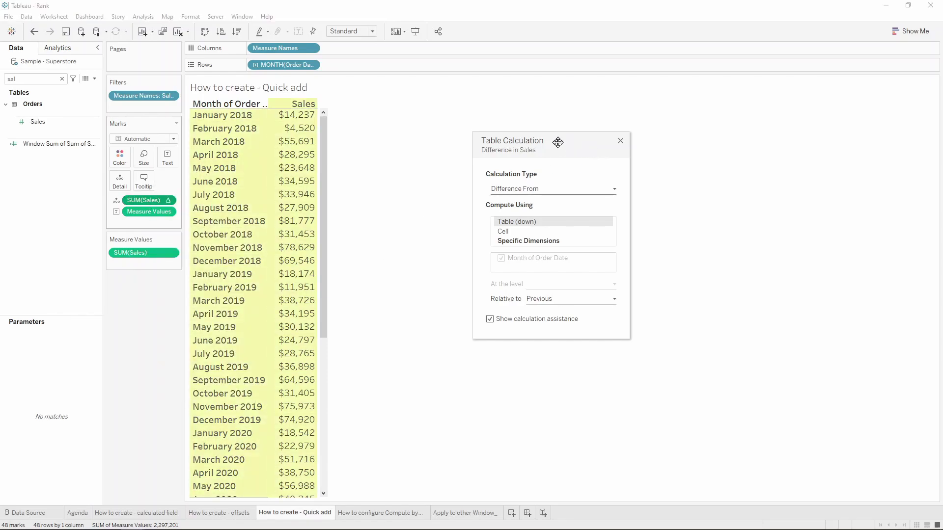
left_click(556, 190)
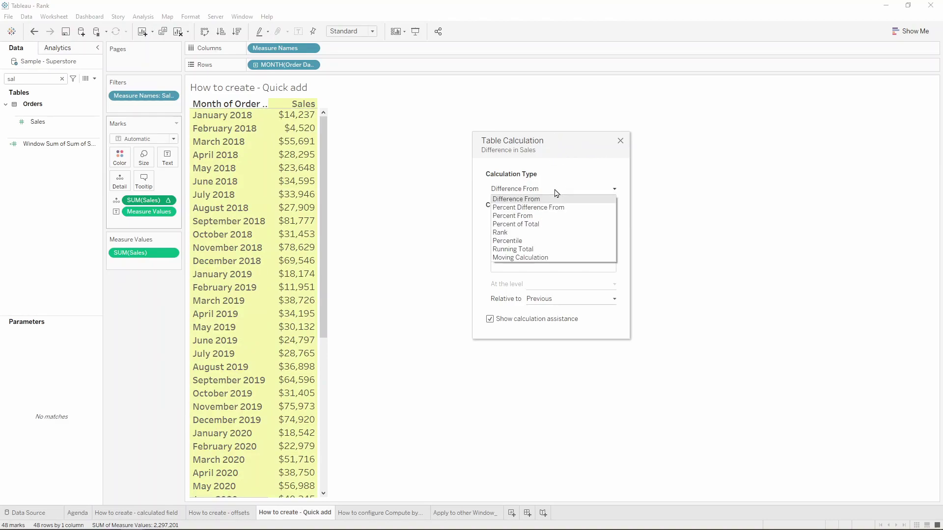
Make the table calculation a Sum Moving Calculation over previous 1 and next 0 values
left_click(560, 259)
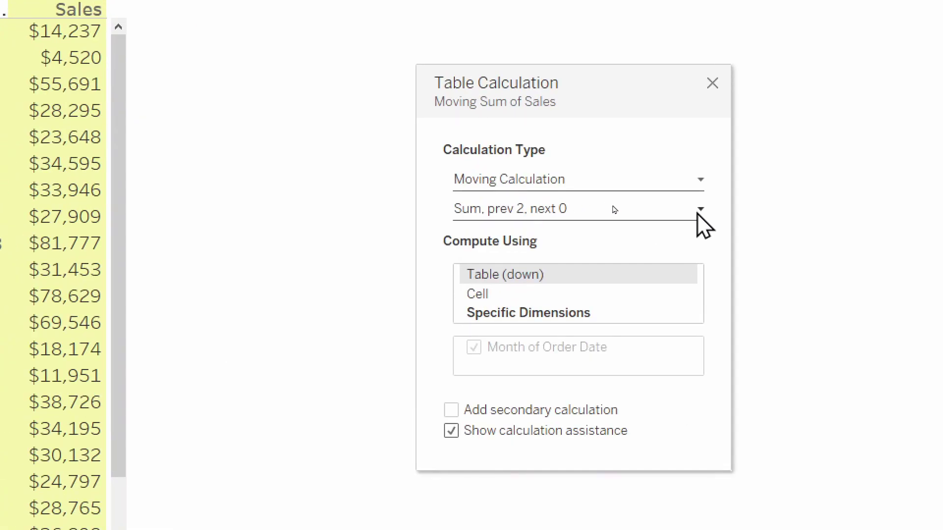
left_click(698, 215)
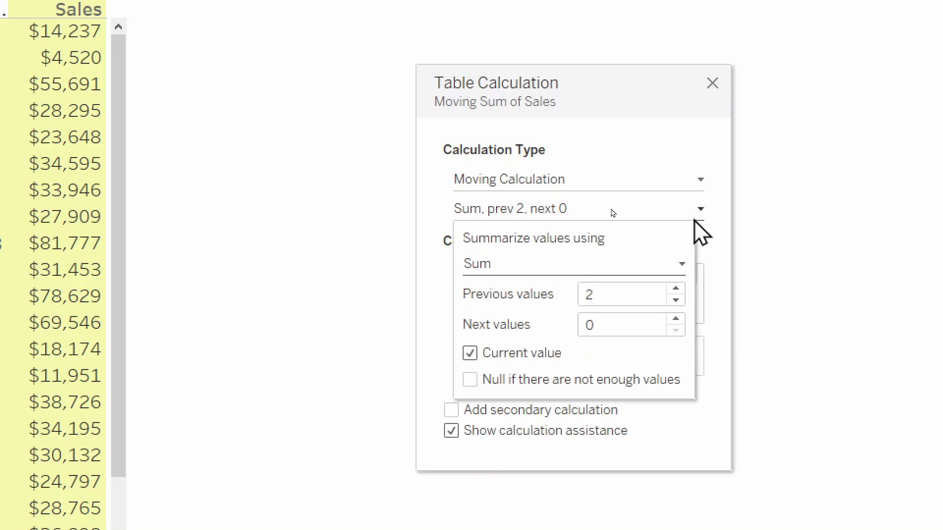
left_click(481, 265)
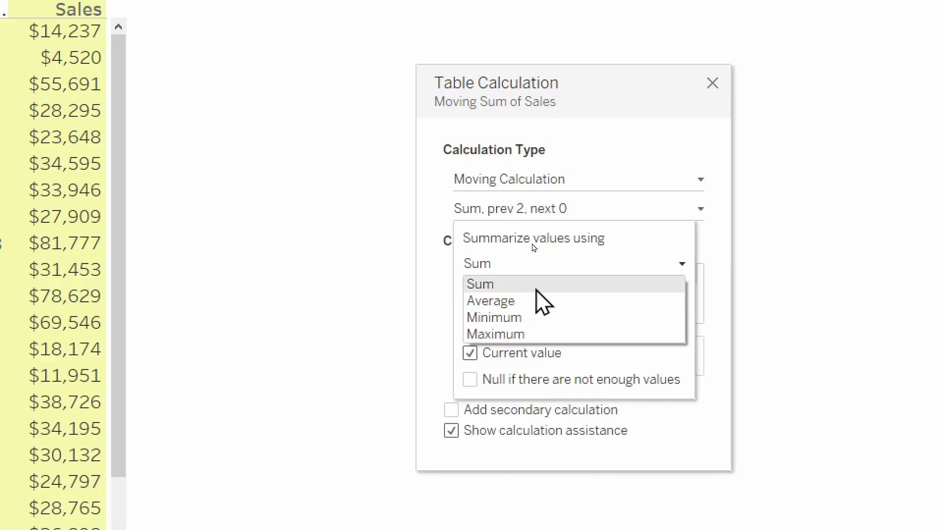
left_click(503, 289)
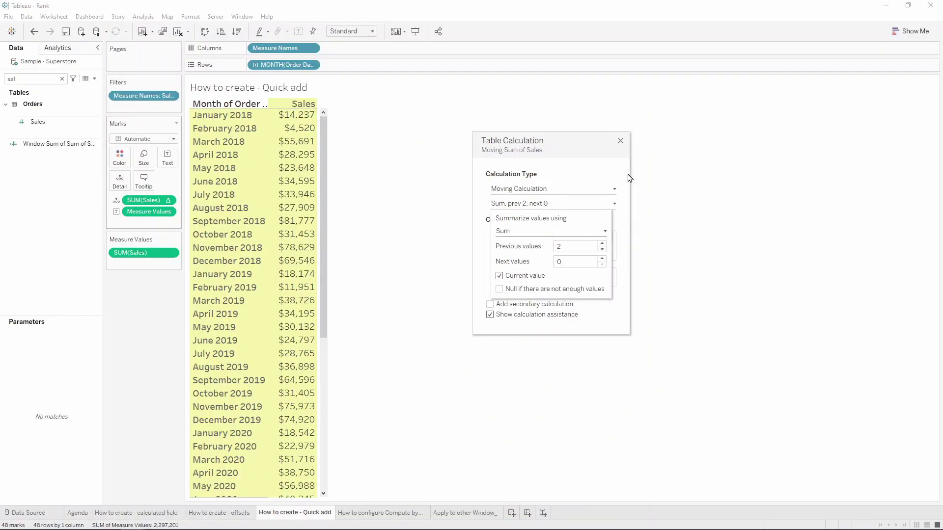
left_click(641, 90)
left_click_drag(585, 145, 445, 109)
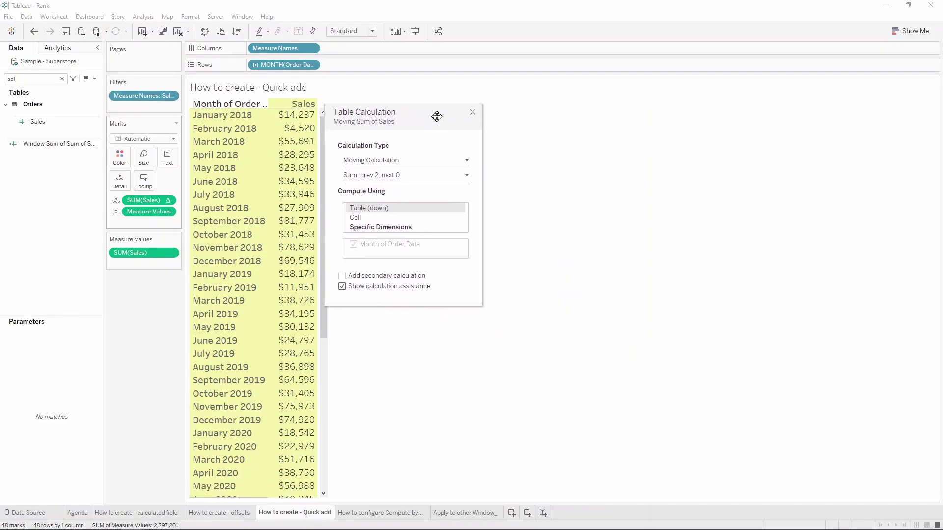
left_click(407, 168)
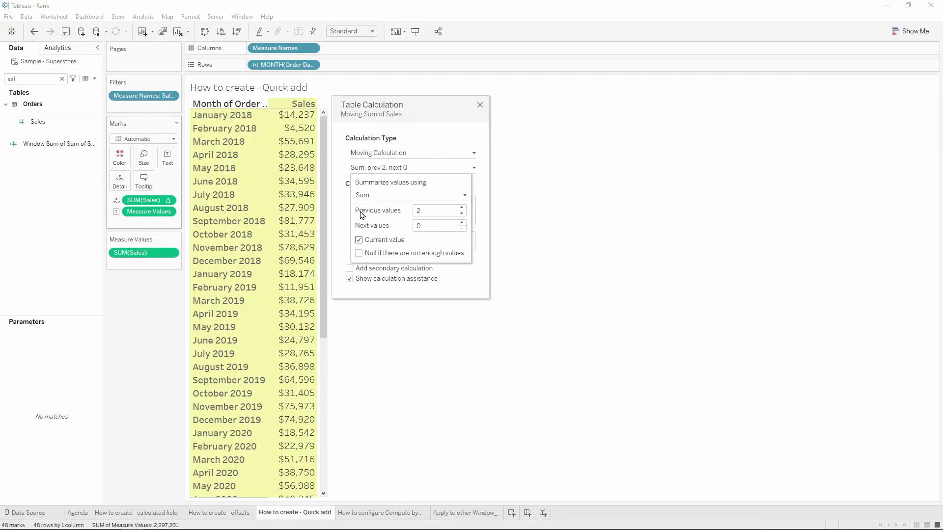
left_click(461, 214)
Add the moving sum as a second column beside Sales, formatted as custom currency
left_click(480, 104)
left_click_drag(137, 203, 129, 265)
right_click(127, 254)
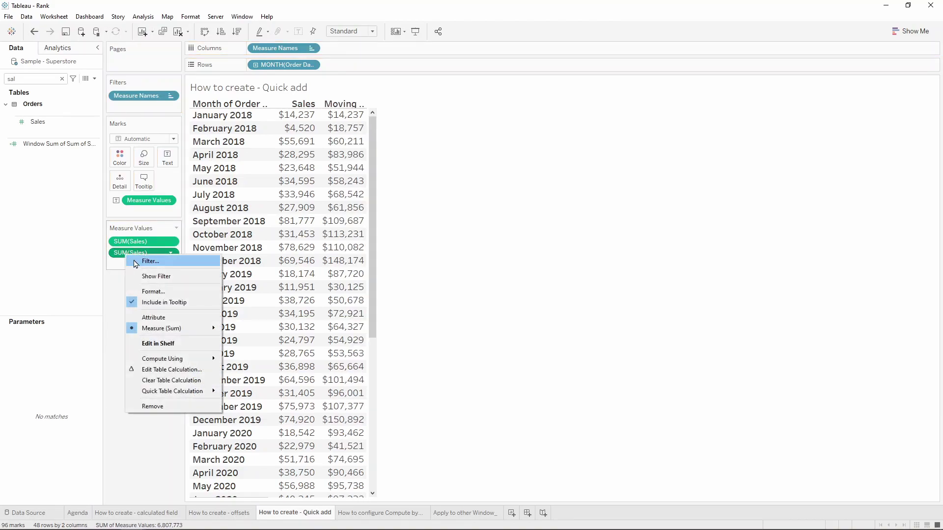
left_click(175, 292)
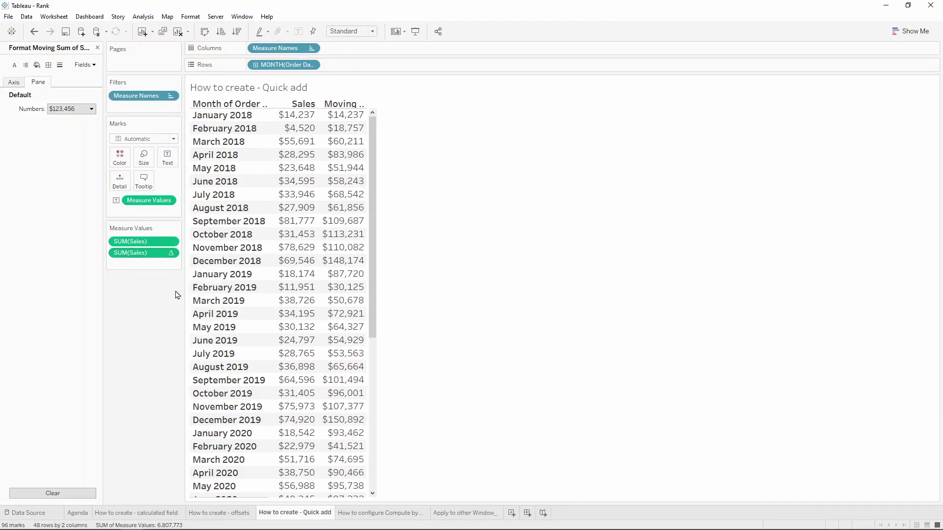
left_click(91, 109)
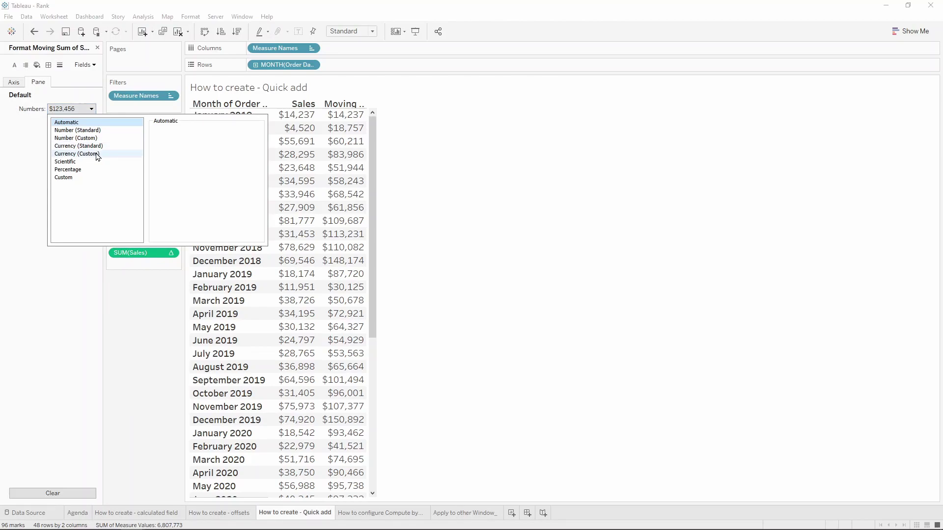
left_click(98, 154)
Give the moving sum 0 decimals, Thousands (K) display units and a $ prefix
left_click(180, 143)
left_click(181, 143)
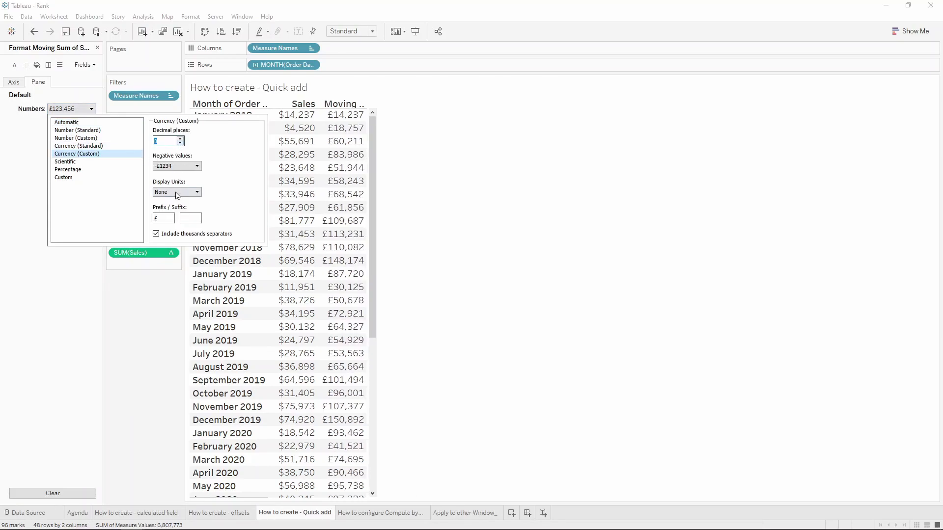
left_click(197, 192)
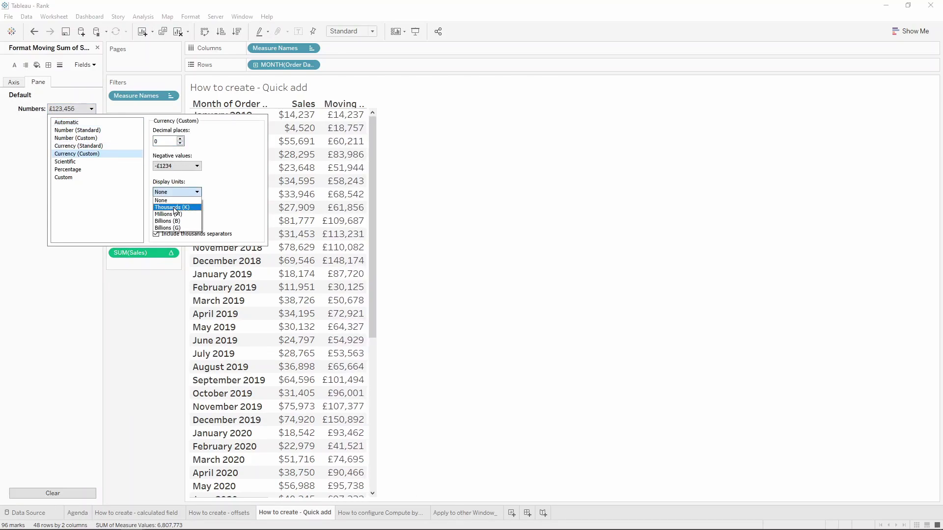
left_click(175, 208)
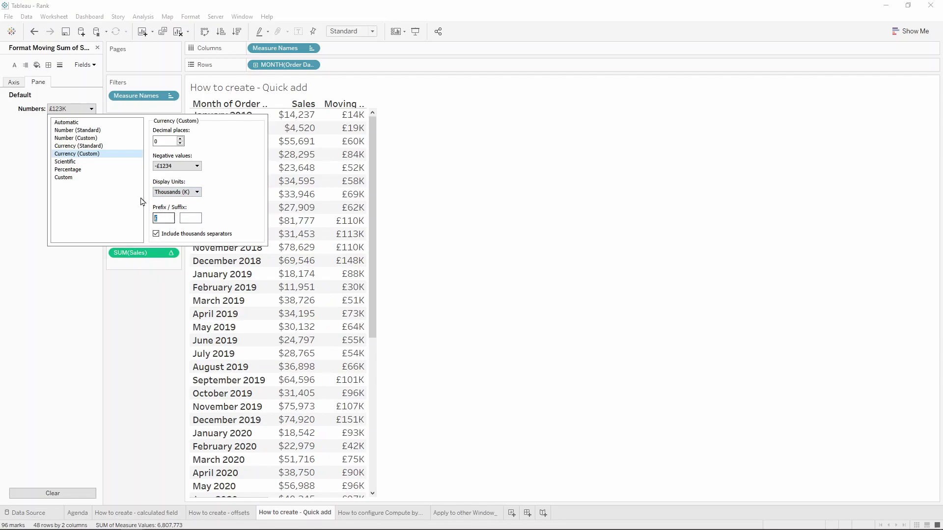
key("ctrl+a")
type("$")
left_click(142, 323)
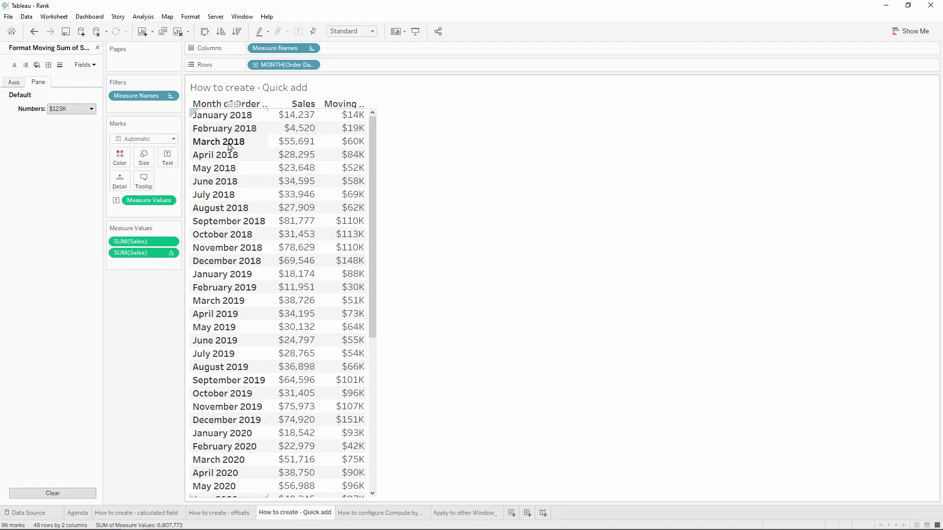
mouse_move(363, 145)
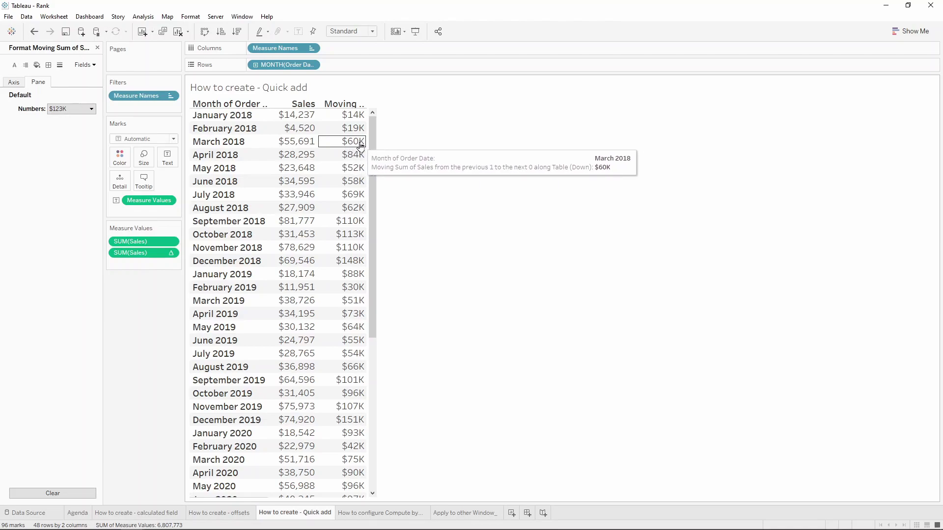
mouse_move(313, 145)
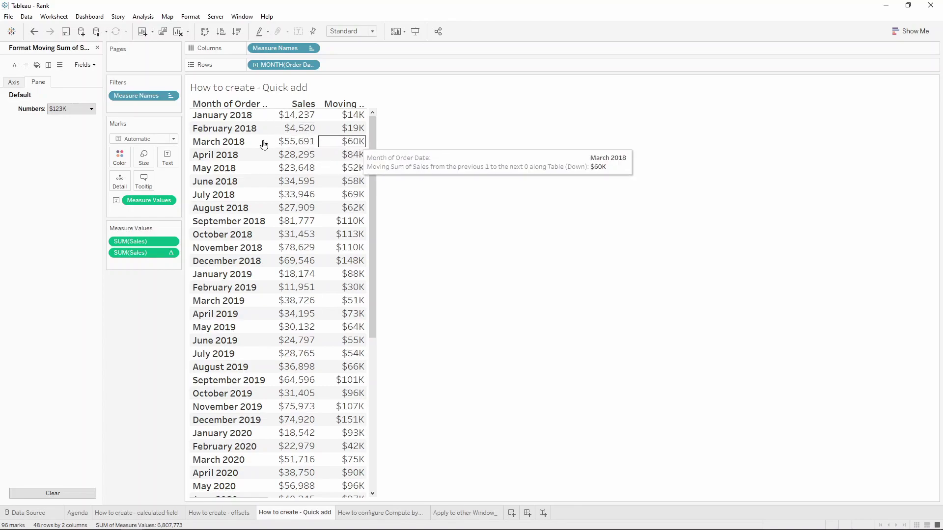
left_click(98, 48)
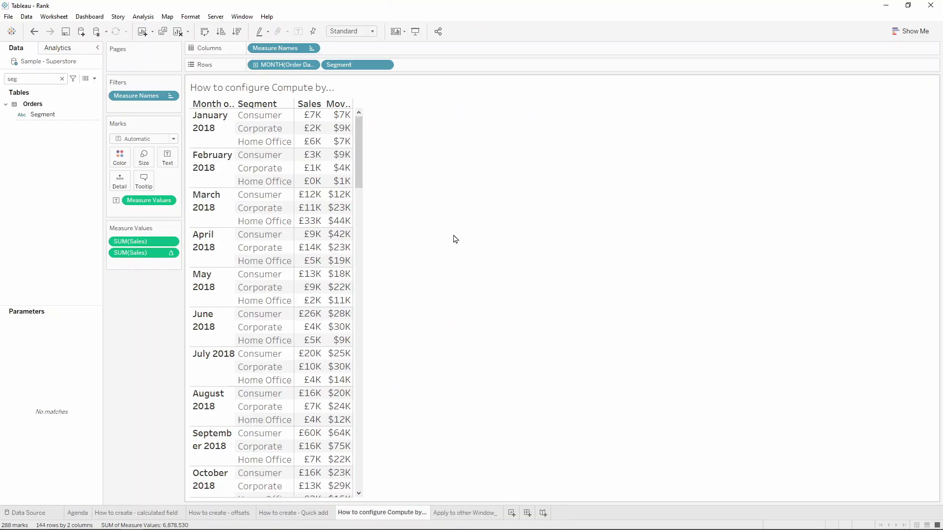
Edit the table calculation of the second SUM(Sales) moving sum pill
left_click(171, 254)
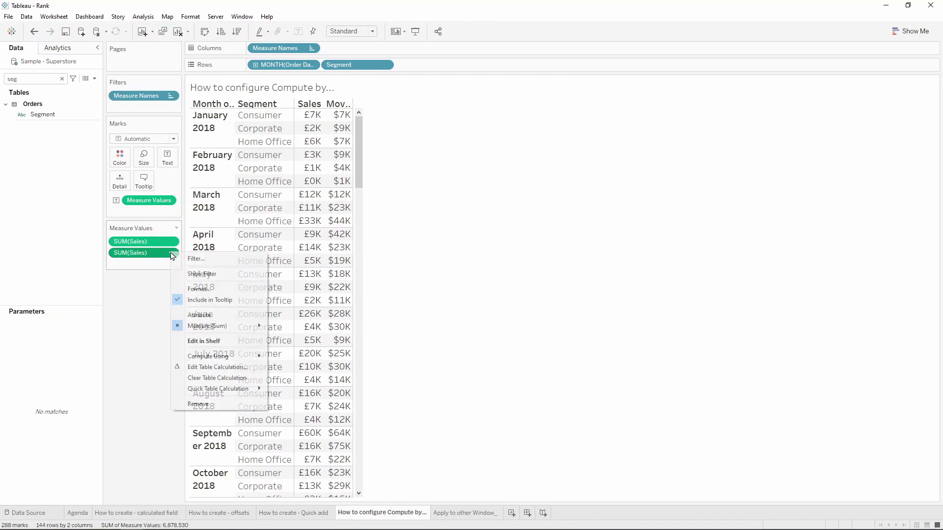
left_click(170, 258)
left_click(170, 255)
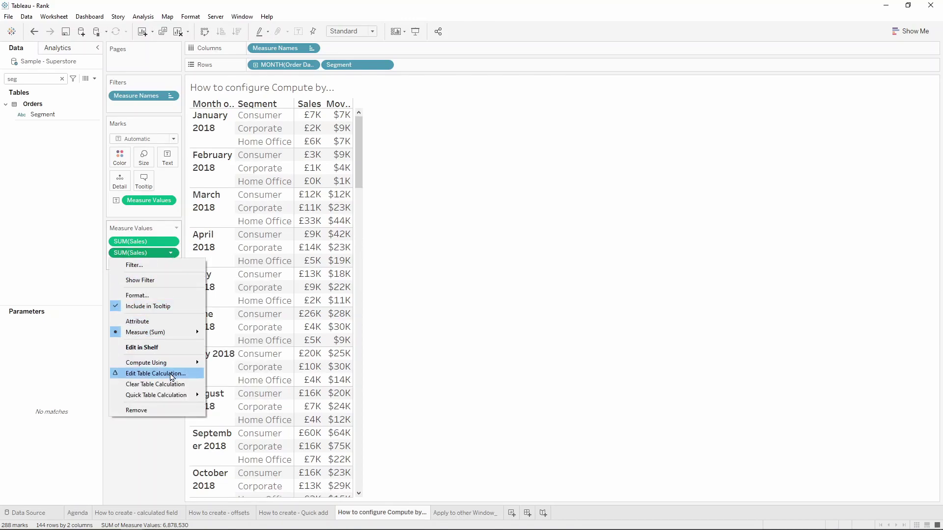
left_click(160, 375)
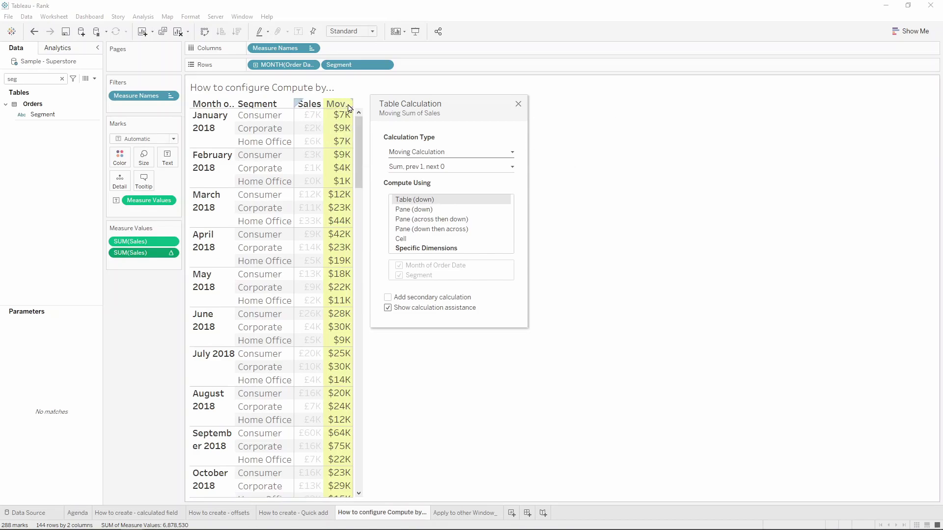
Set the moving sum's Compute Using to Specific Dimensions
mouse_move(350, 153)
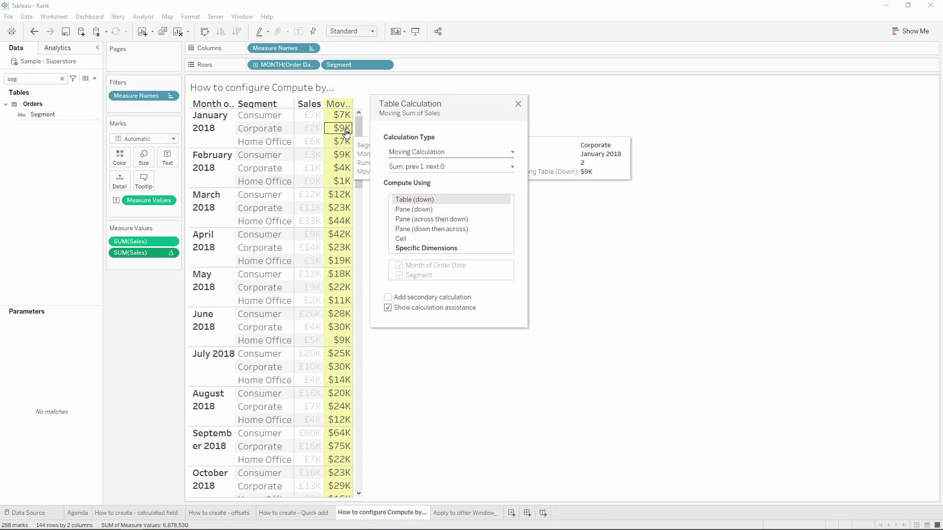
left_click(421, 249)
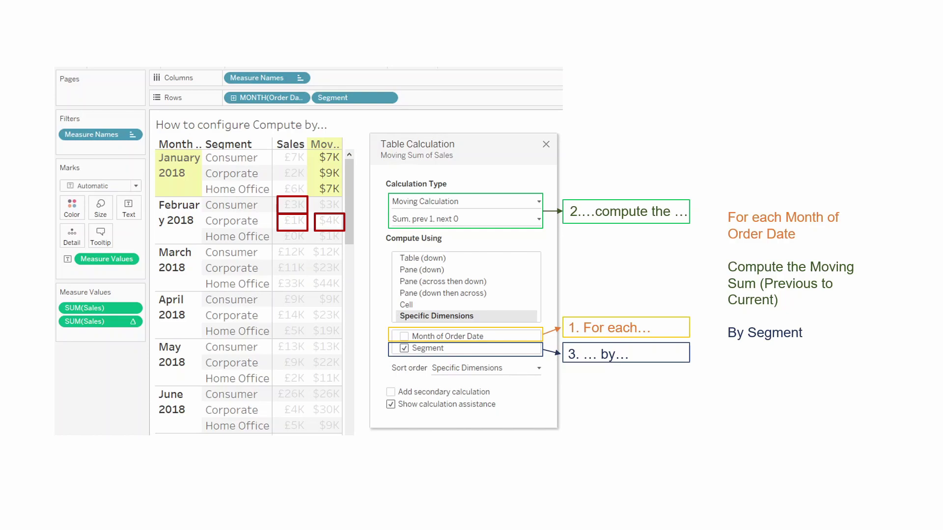
Advance past the explanation slides back toward the Compute Using sheet
key("Right")
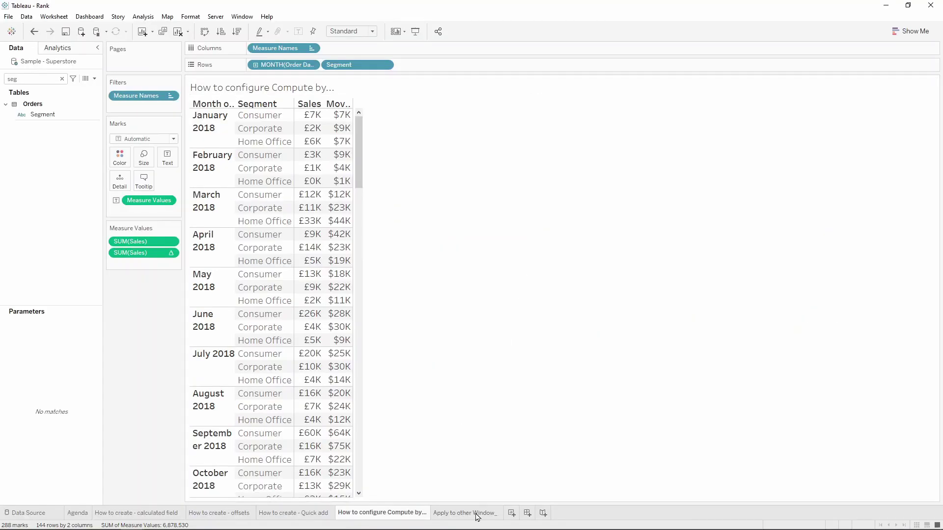
On the Apply to other Window_ sheet, review the WINDOW_STDEVP and WINDOW_AVG function descriptions
left_click(478, 513)
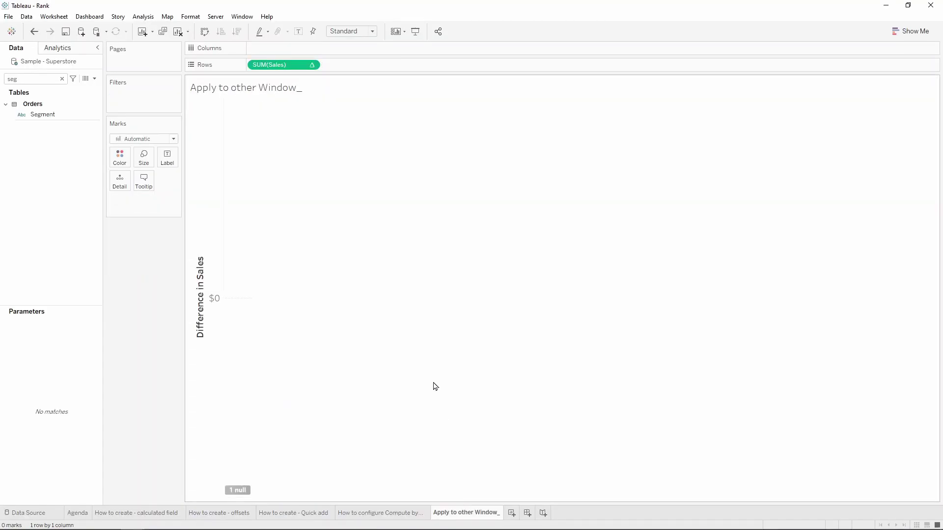
left_click(62, 78)
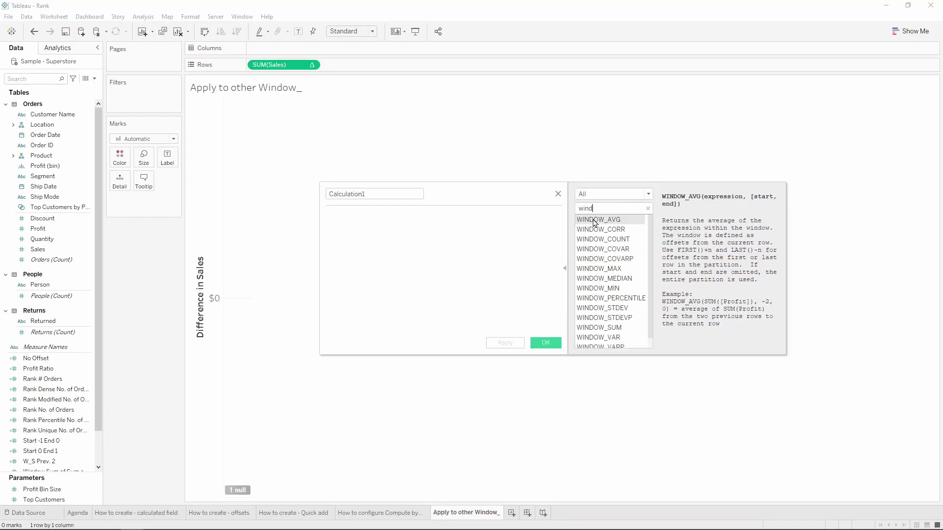
type("ow")
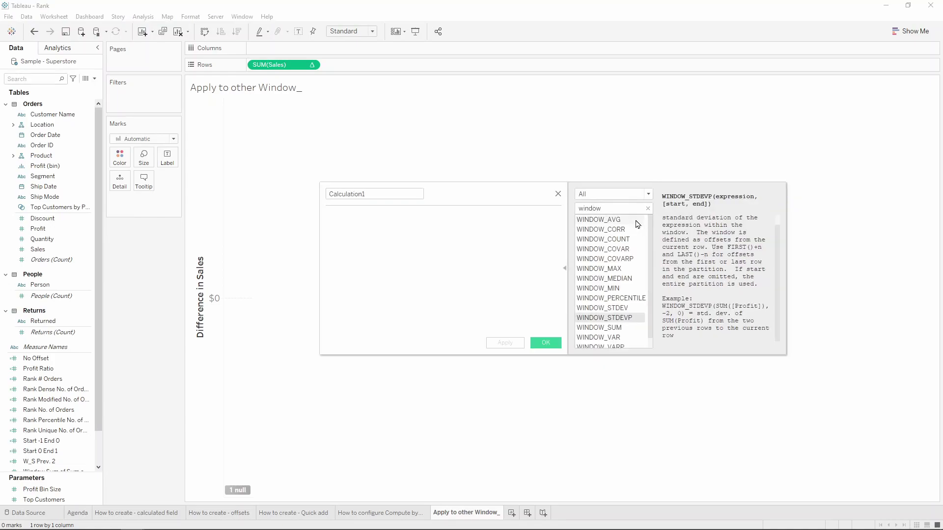
left_click(604, 318)
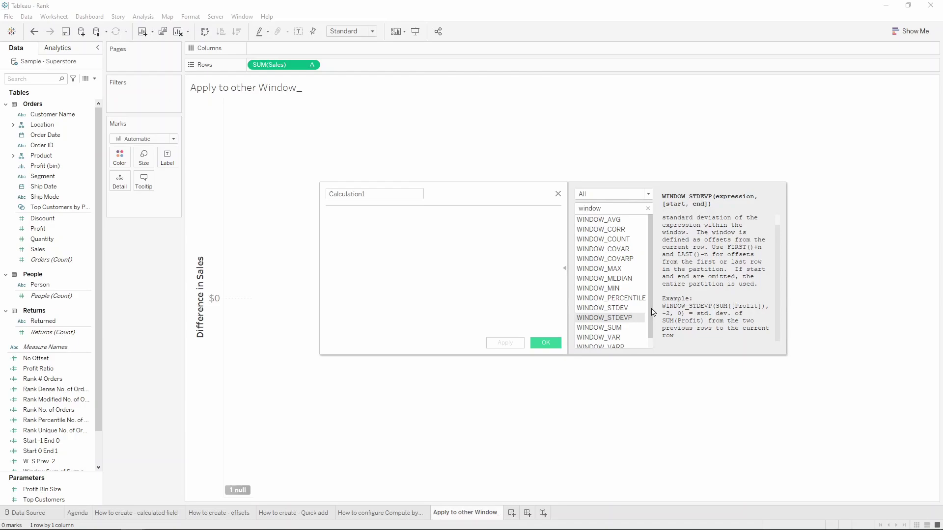
left_click(637, 220)
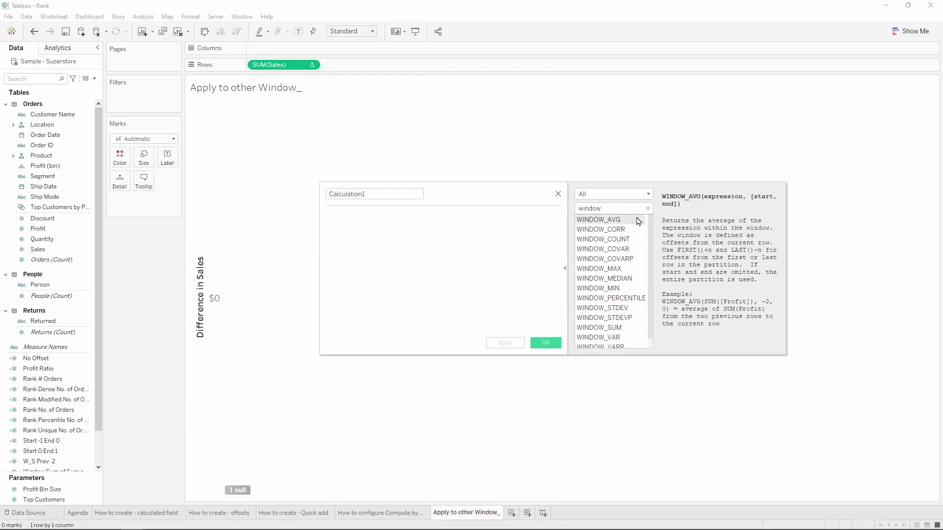